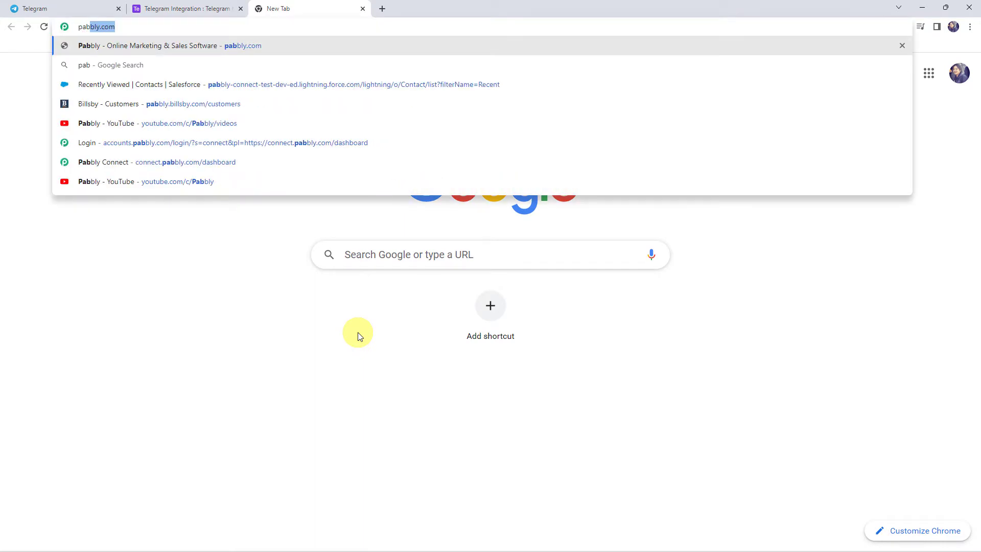
- Go to pabbly.com, sign in to the account, and open the Pabbly Connect dashboard
{"action": "key", "text": "Return"}
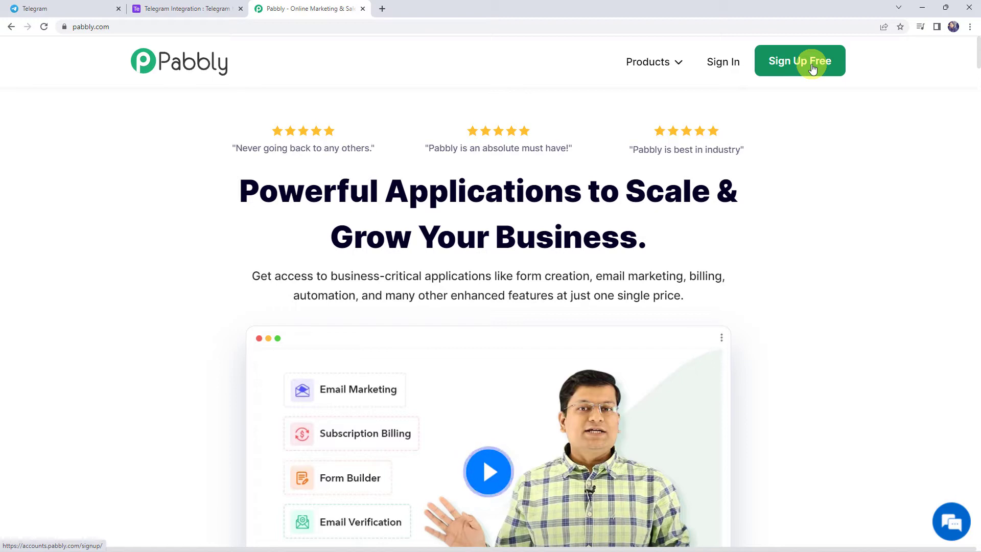
{"action": "left_click", "coordinate": [727, 63]}
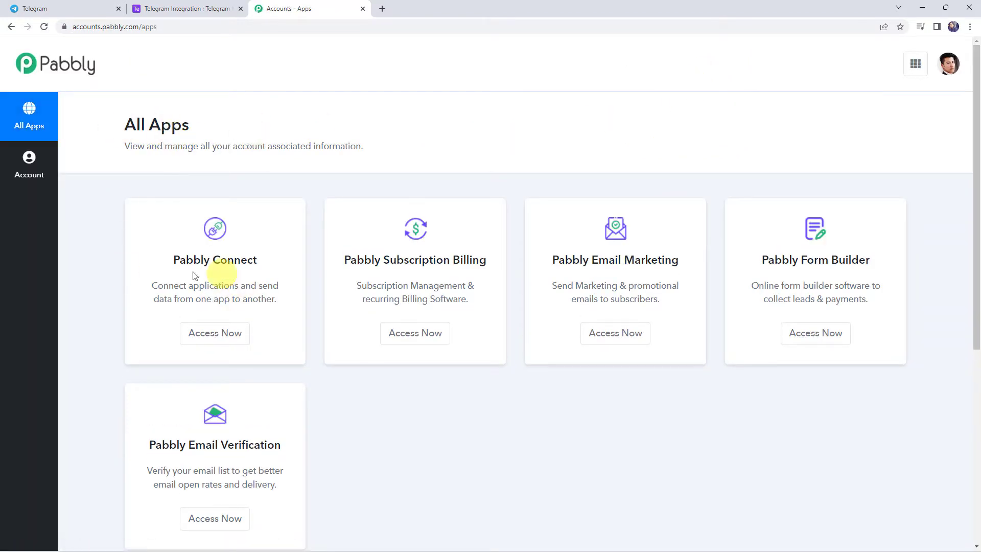
{"action": "left_click", "coordinate": [217, 334]}
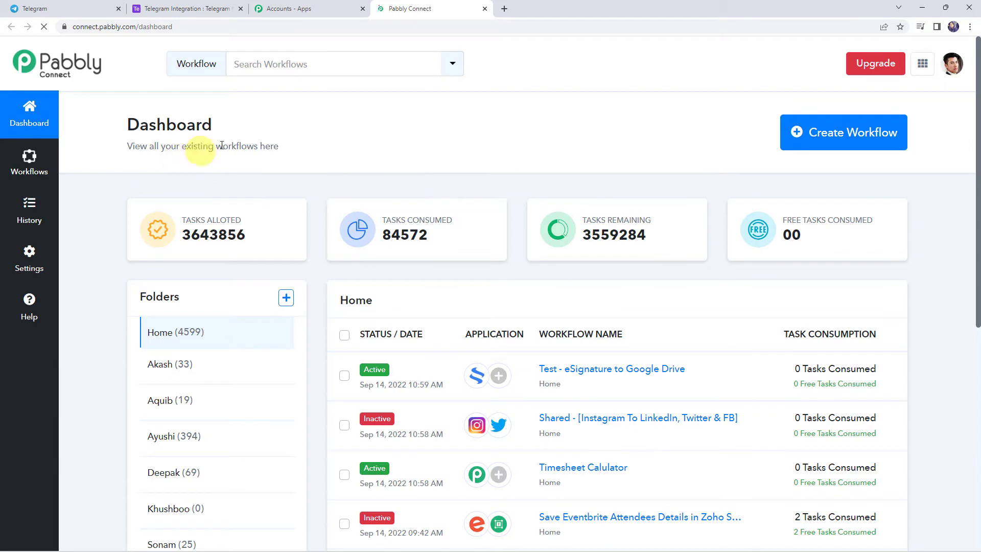
{"action": "scroll", "coordinate": [439, 324], "scroll_direction": "down", "scroll_amount": 7}
{"action": "scroll", "coordinate": [442, 329], "scroll_direction": "up", "scroll_amount": 7}
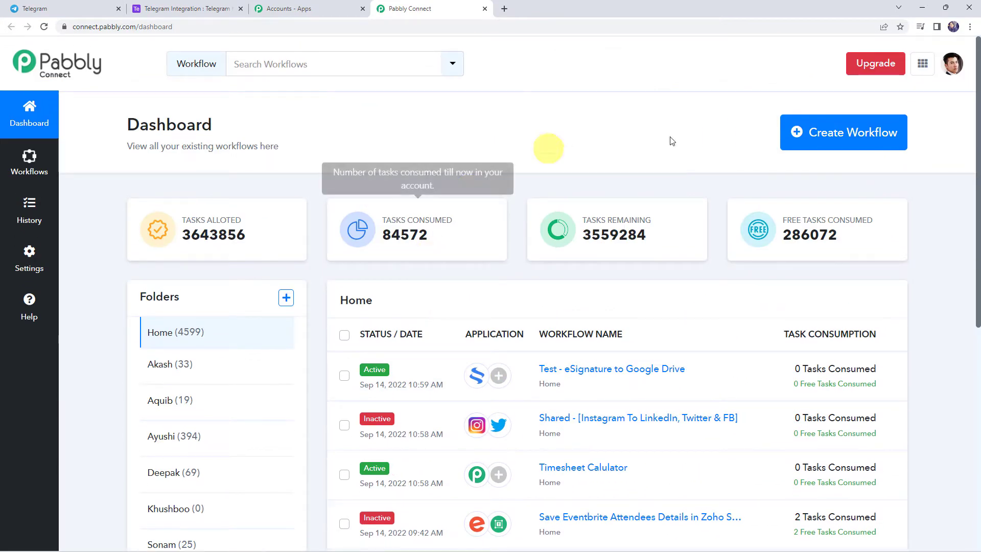
- Create a new workflow named "Save Telegram Messages to Airtable"
{"action": "left_click", "coordinate": [824, 137]}
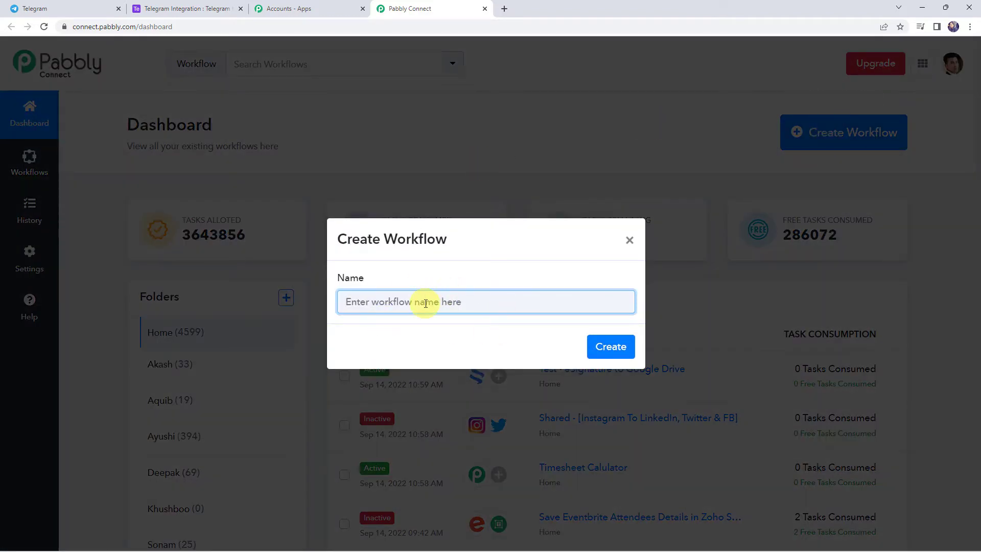
{"action": "type", "text": "Save Telegram Messages to Airtable"}
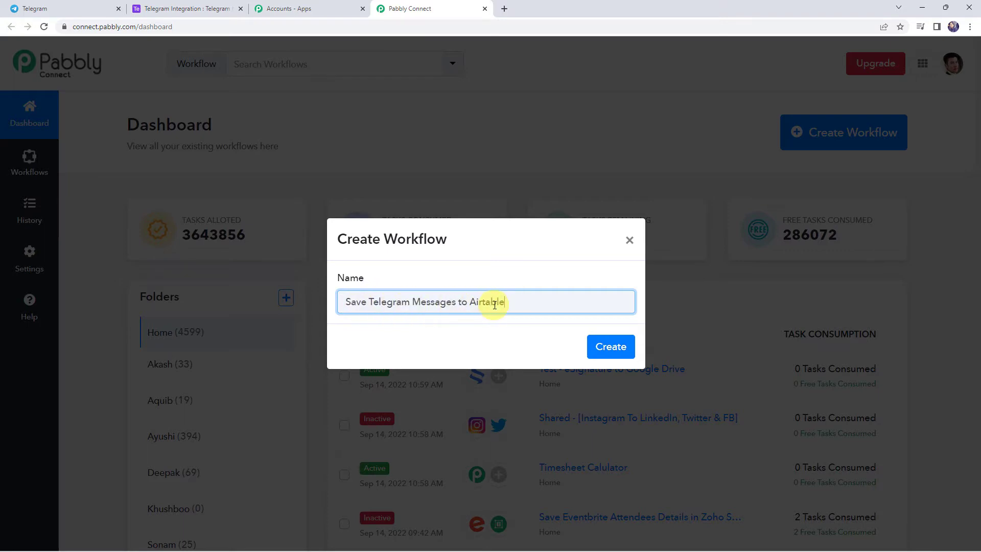
{"action": "left_click", "coordinate": [603, 346]}
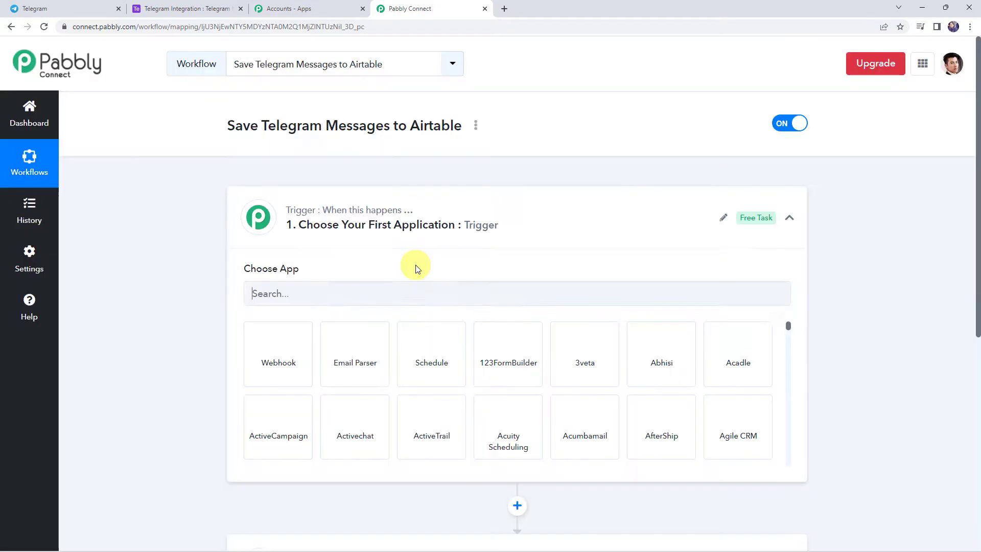
- Set the workflow's trigger app to Telegram Bot with the trigger event Set Webhook / Watch Updates
{"action": "left_click", "coordinate": [505, 238]}
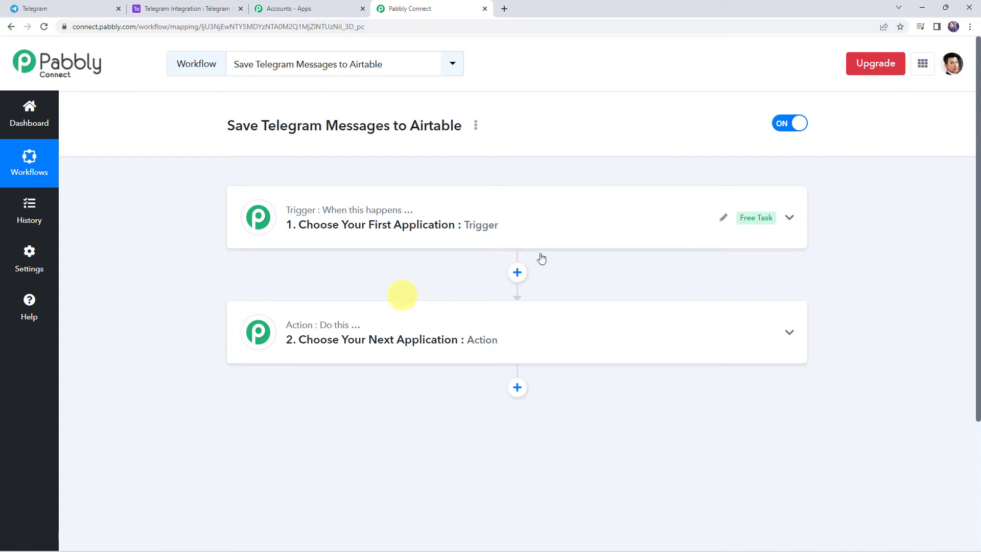
{"action": "left_click", "coordinate": [518, 222]}
{"action": "left_click", "coordinate": [346, 301]}
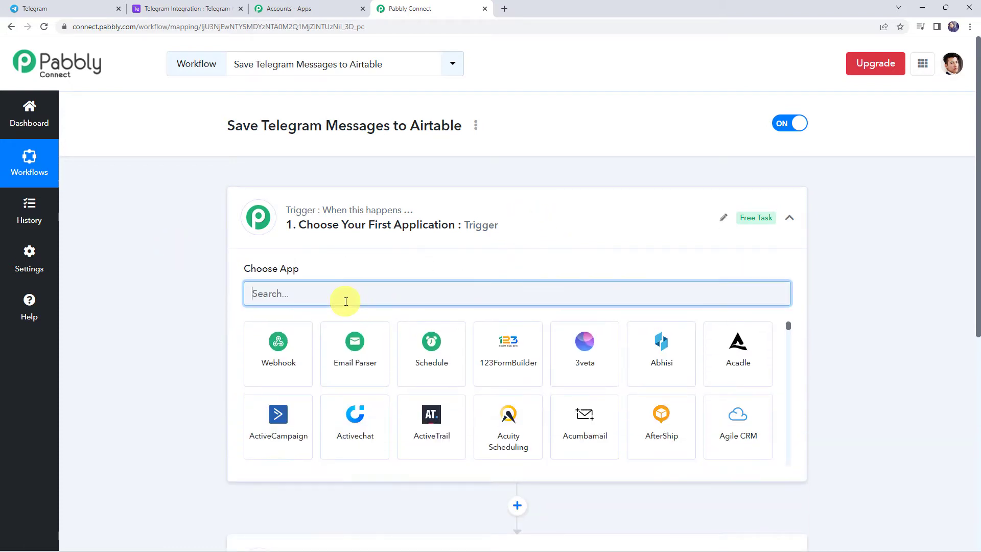
{"action": "type", "text": "tele"}
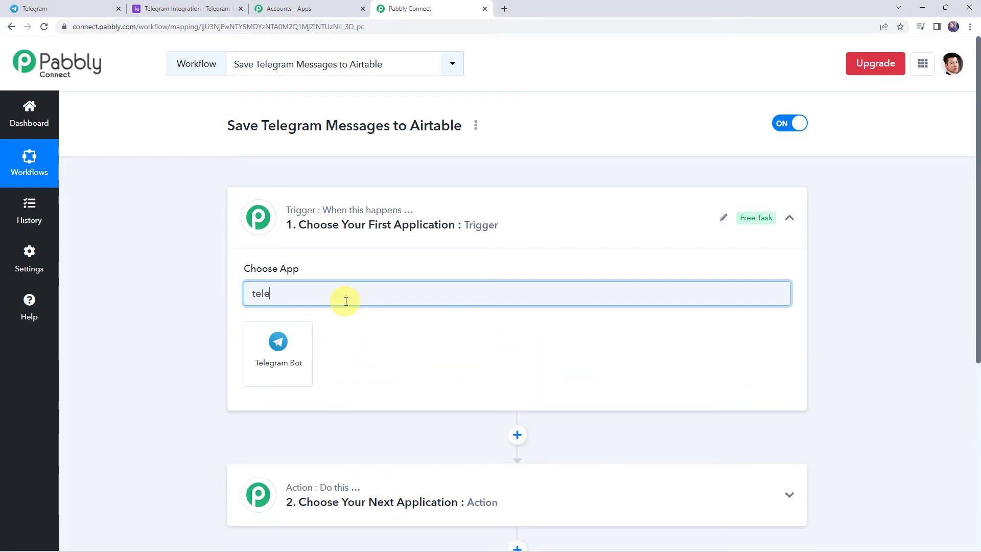
{"action": "left_click", "coordinate": [311, 362]}
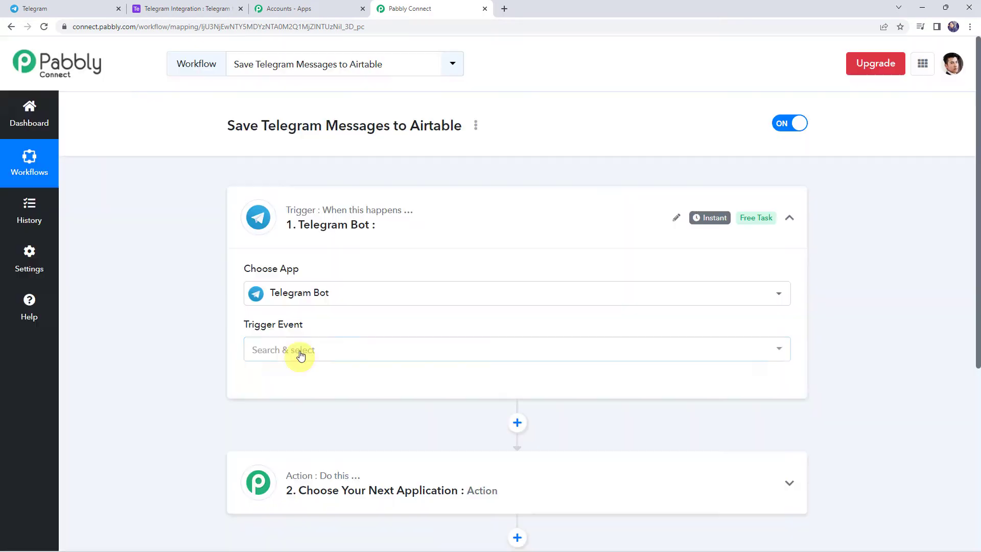
{"action": "left_click", "coordinate": [288, 349]}
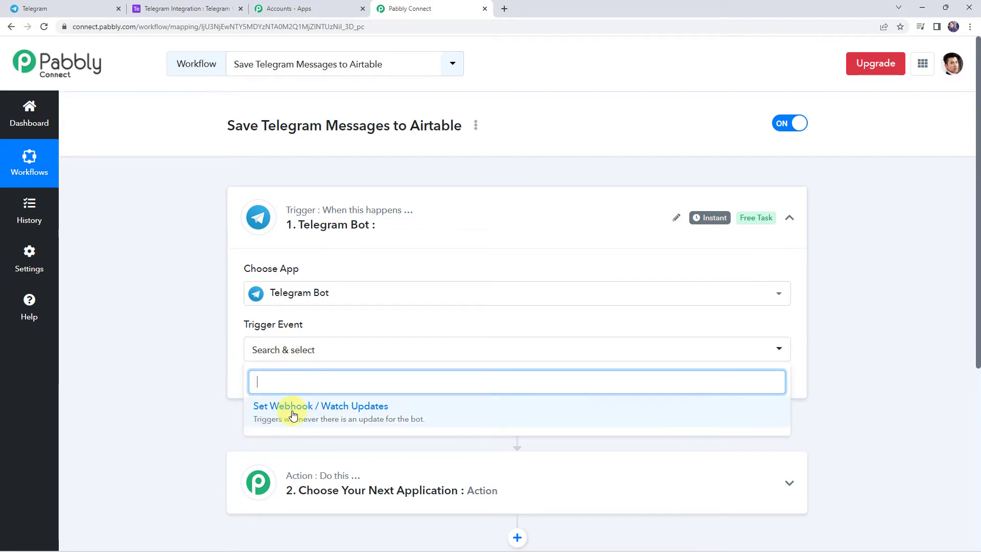
{"action": "left_click", "coordinate": [293, 414]}
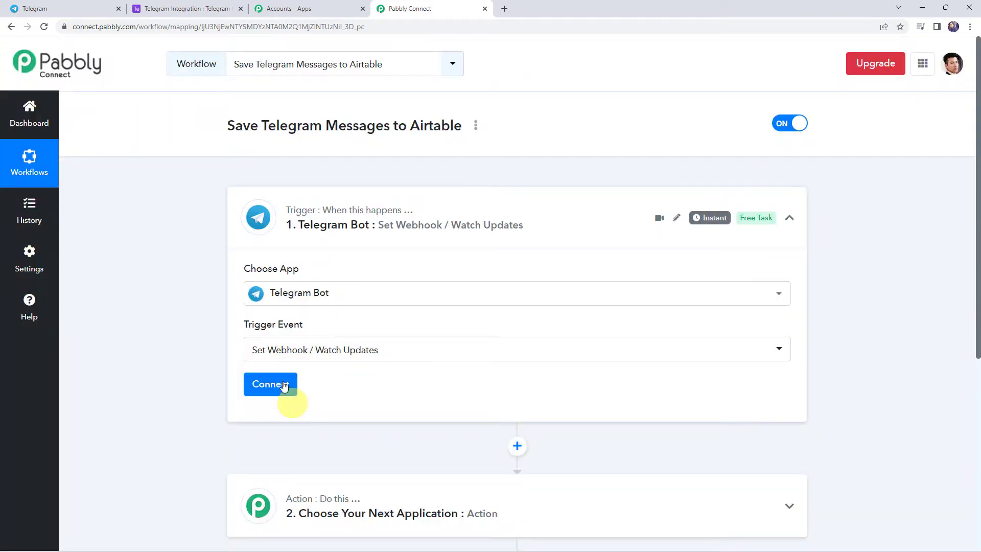
- Start connecting the Telegram Bot trigger with a new connection and bring up its token instructions
{"action": "left_click", "coordinate": [285, 384]}
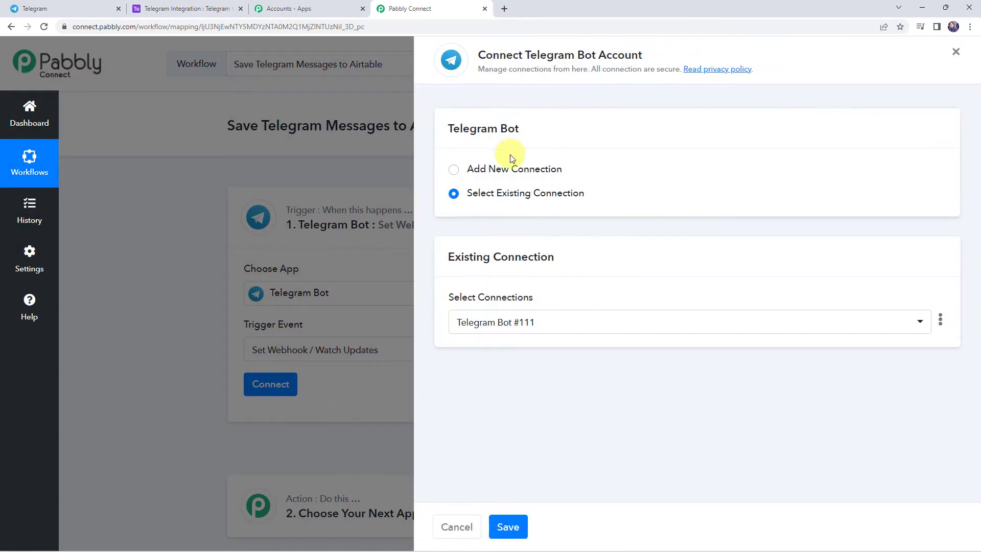
{"action": "left_click", "coordinate": [504, 167]}
{"action": "scroll", "coordinate": [521, 259], "scroll_direction": "down", "scroll_amount": 1}
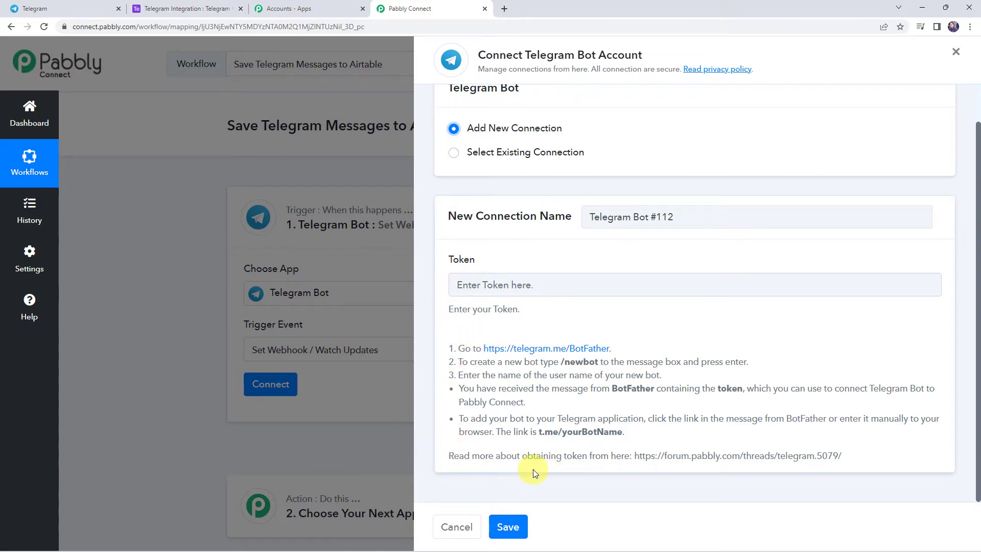
- Switch to Telegram, open the BotFather chat, close its profile details, and restart the bot
{"action": "left_click", "coordinate": [76, 9]}
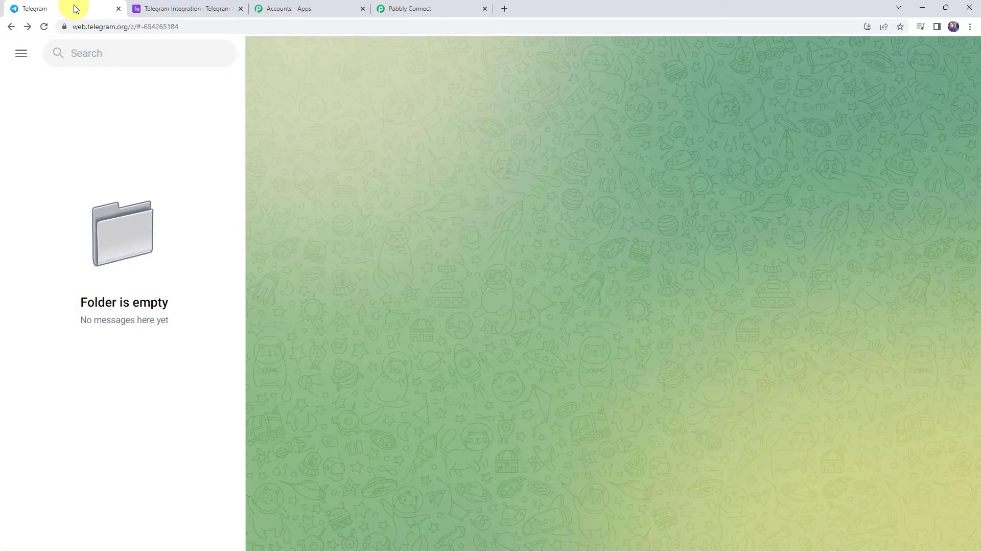
{"action": "left_click", "coordinate": [94, 59]}
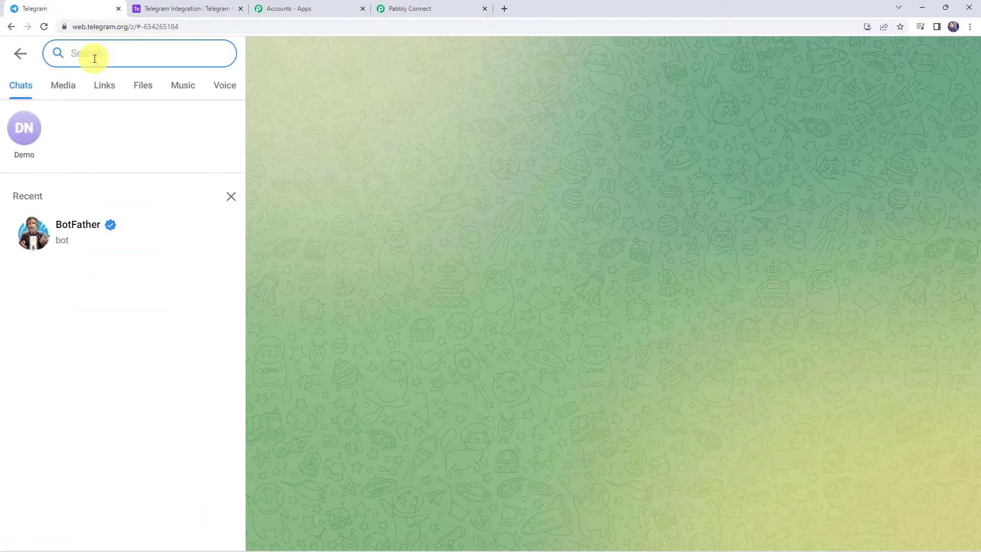
{"action": "left_click", "coordinate": [69, 229]}
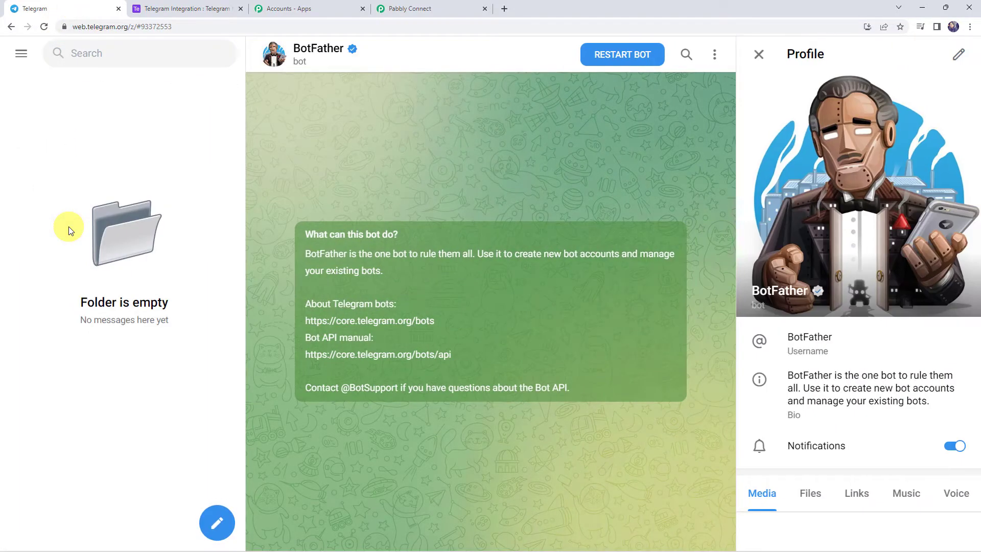
{"action": "left_click", "coordinate": [759, 54]}
{"action": "left_click", "coordinate": [870, 55]}
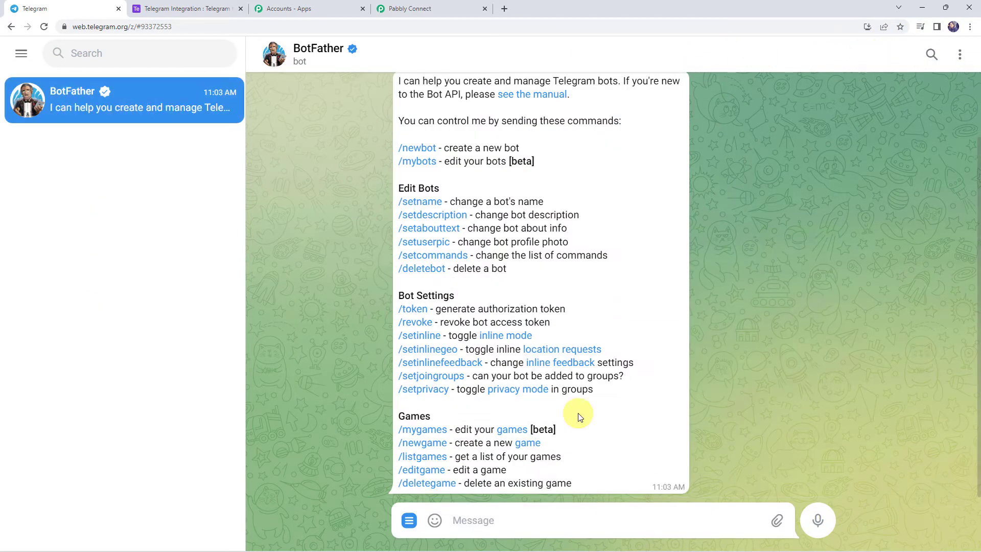
- Request a new bot from BotFather with /newbot and name it airtable
{"action": "type", "text": "/n"}
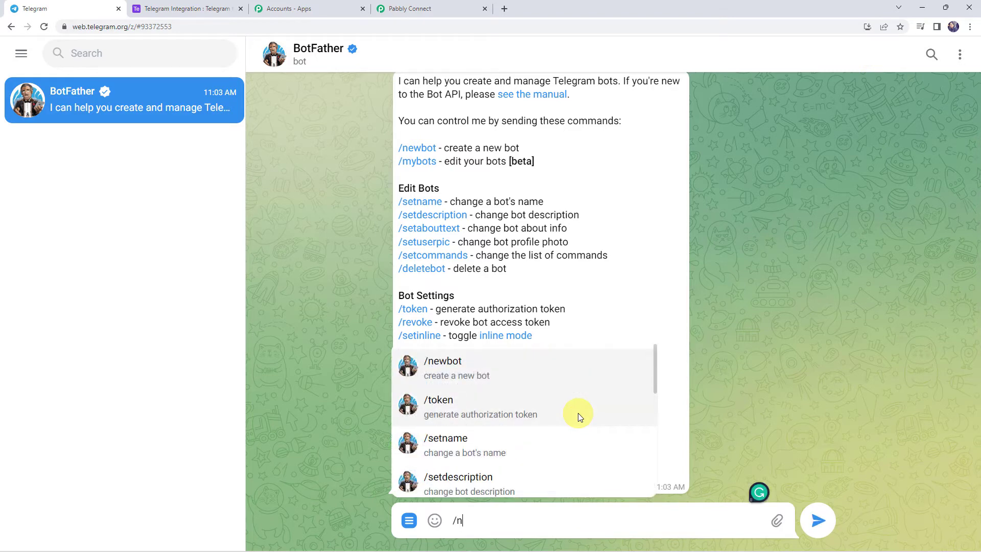
{"action": "type", "text": "ewbot"}
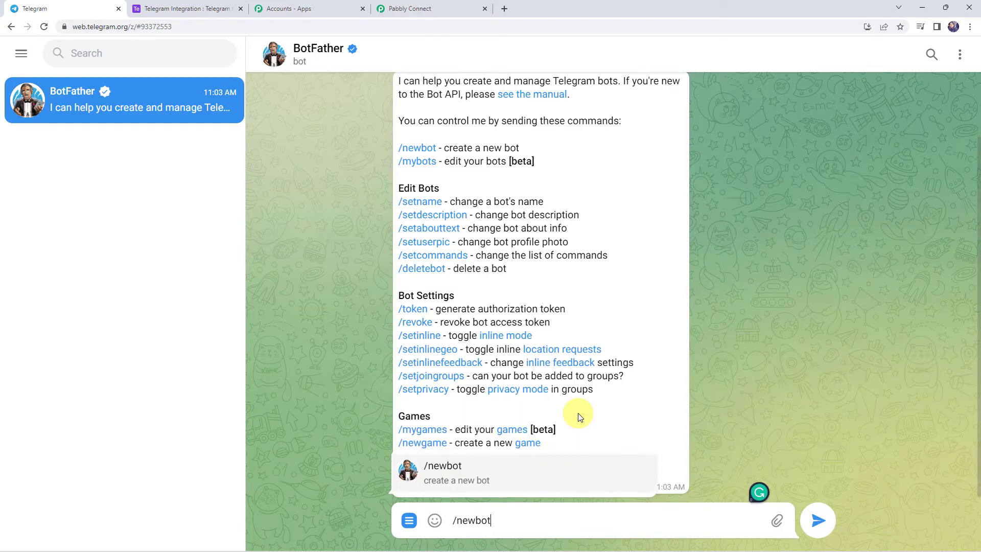
{"action": "key", "text": "Return"}
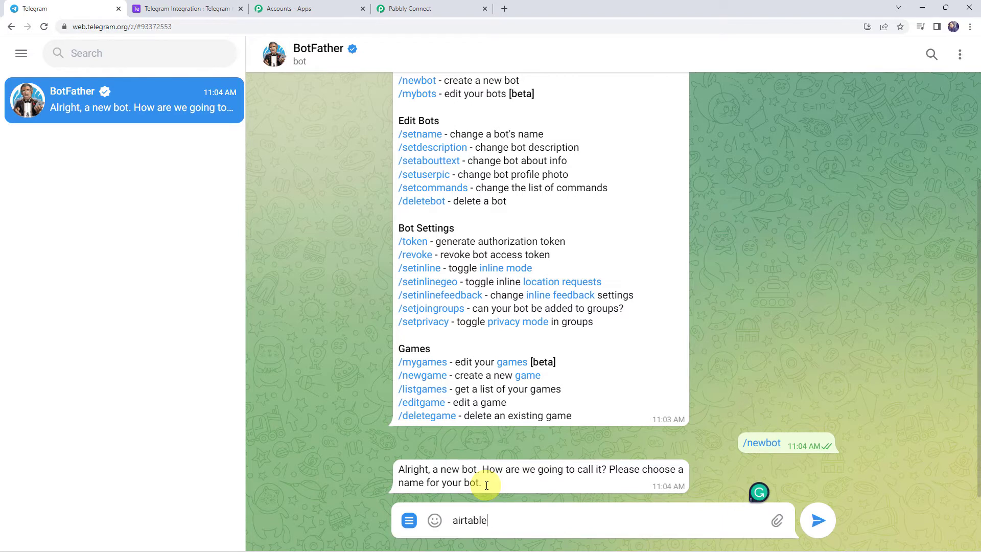
{"action": "key", "text": "Return"}
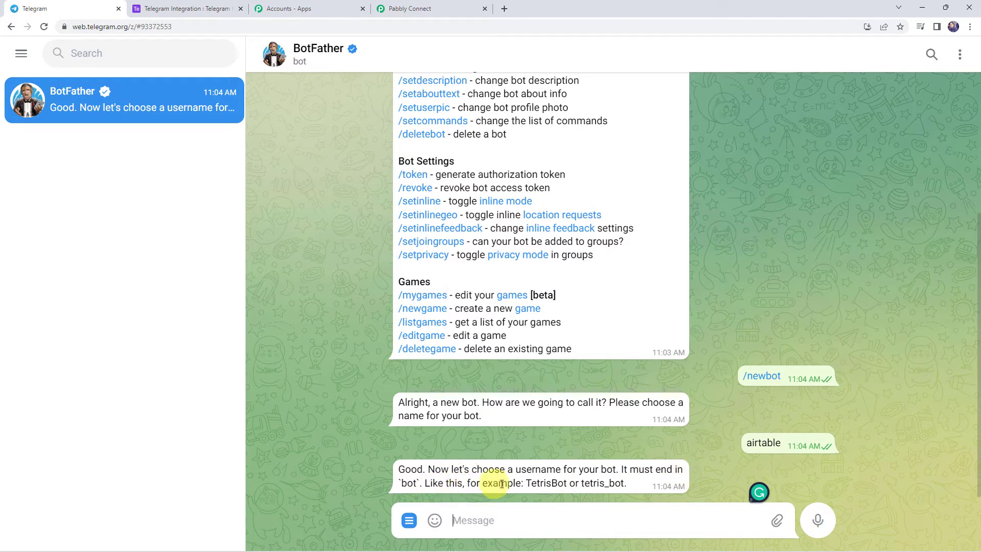
- Submit airtable_bot as the new bot's username, followed by airtableintegration_bot as the alternative
{"action": "left_click_drag", "start_coordinate": [583, 484], "coordinate": [627, 485]}
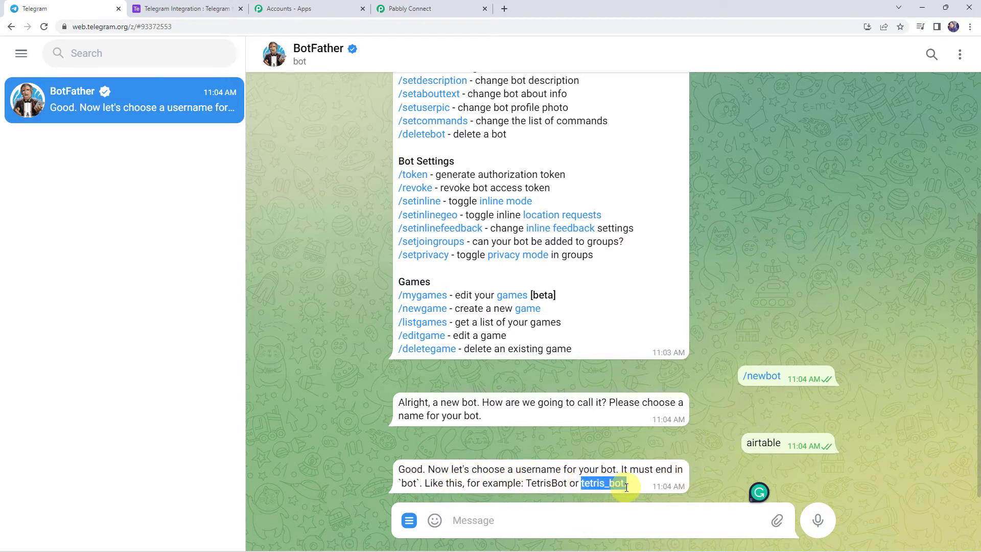
{"action": "left_click", "coordinate": [517, 519]}
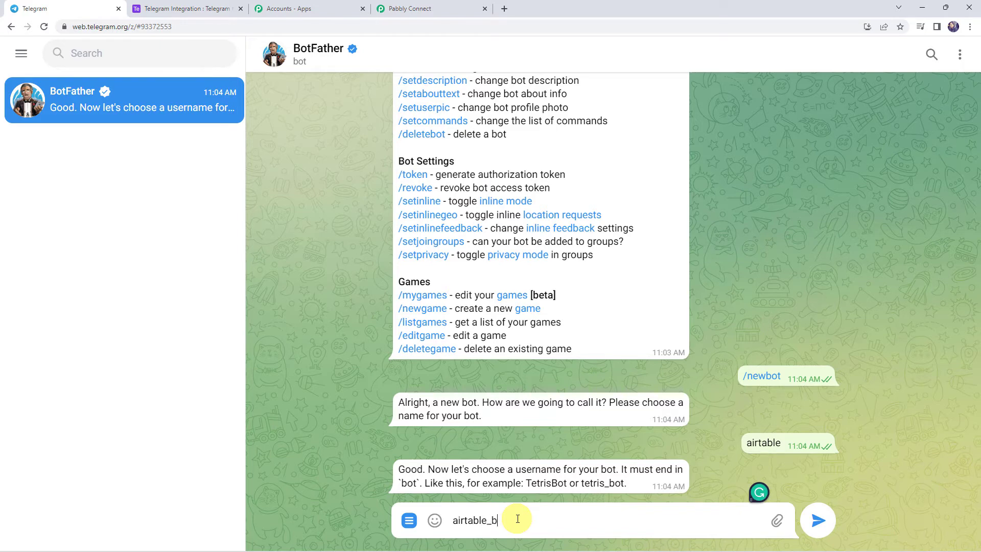
{"action": "key", "text": "Return"}
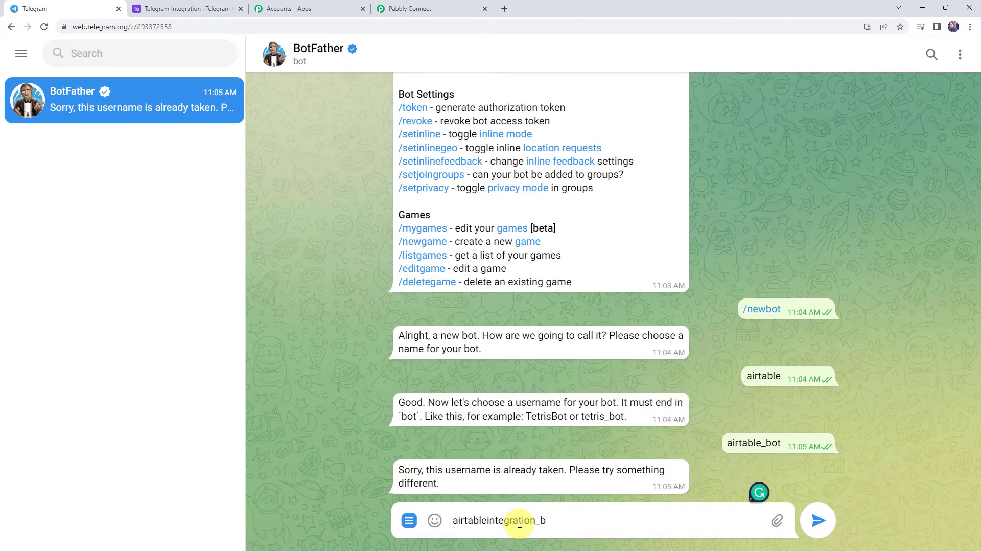
{"action": "key", "text": "Return"}
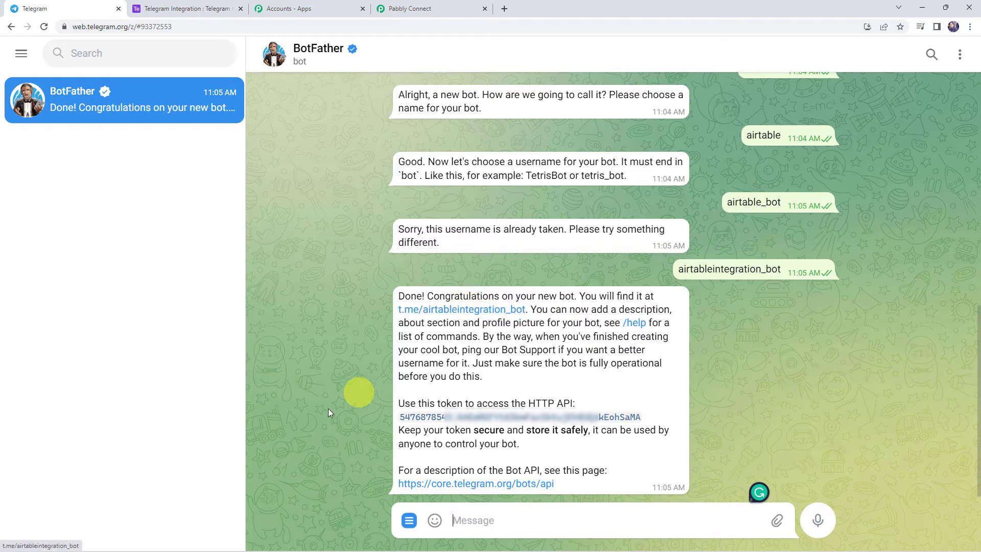
- Copy the bot's API token from BotFather, paste it into the token field in Pabbly Connect, and save the connection
{"action": "left_click", "coordinate": [450, 421]}
{"action": "left_click", "coordinate": [409, 9]}
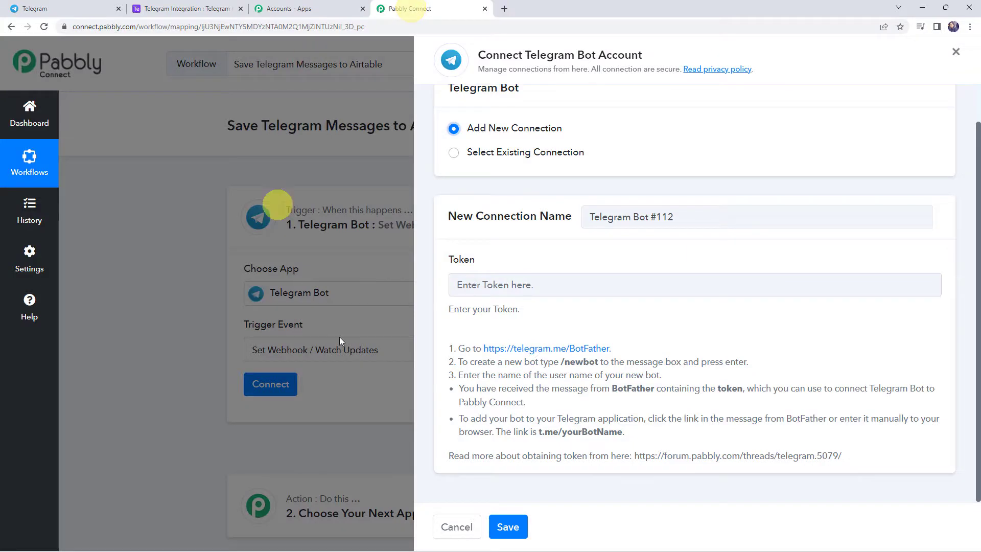
{"action": "right_click", "coordinate": [495, 280]}
{"action": "left_click", "coordinate": [514, 306]}
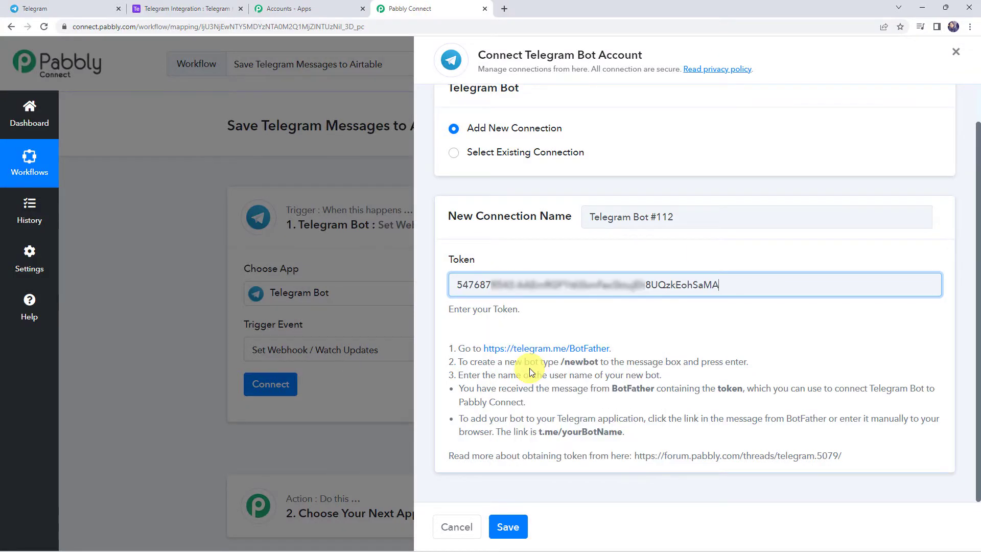
{"action": "left_click", "coordinate": [511, 527]}
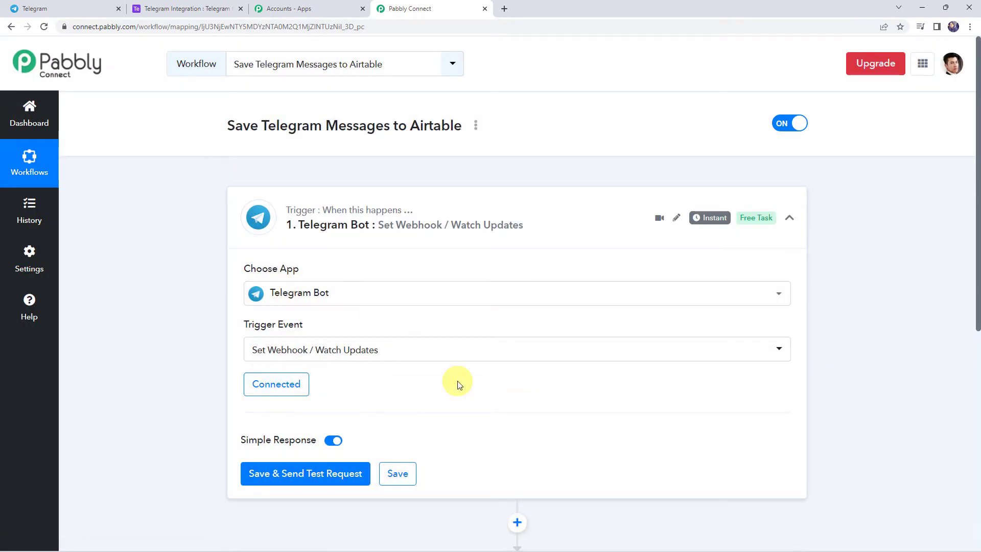
- Save the Telegram Bot trigger and send a test request, keeping Simple Response on
{"action": "scroll", "coordinate": [456, 381], "scroll_direction": "down", "scroll_amount": 2}
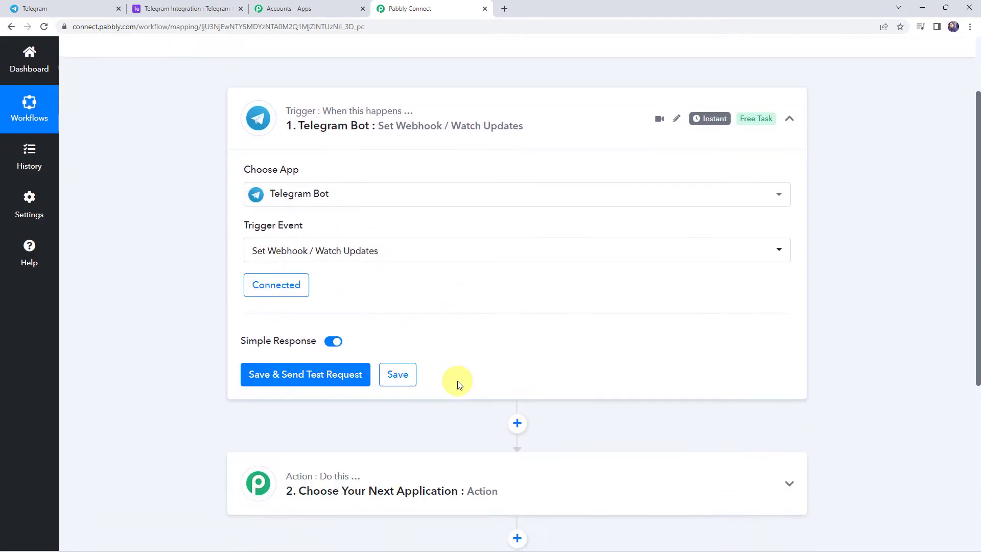
{"action": "left_click", "coordinate": [288, 375]}
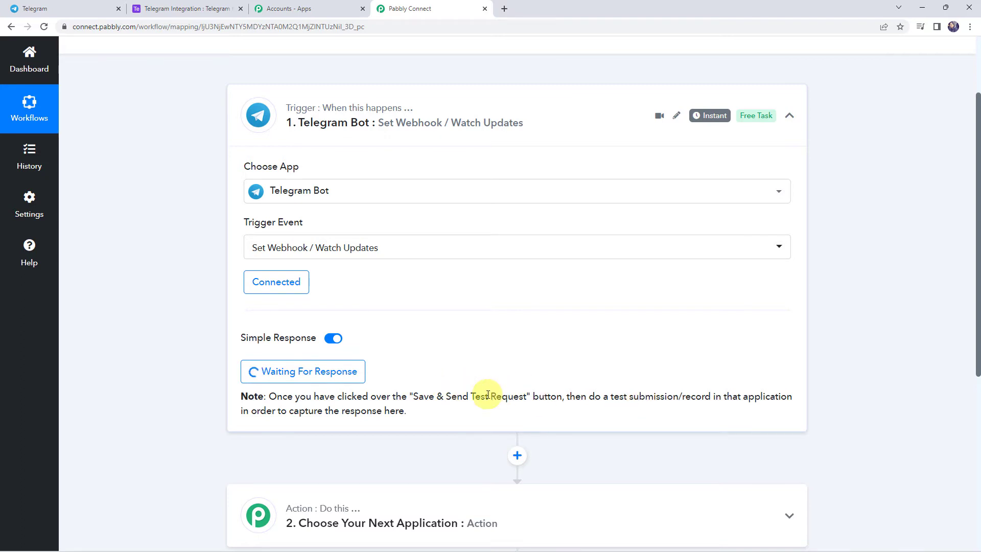
- Switch to Telegram, start a new group, and select all three listed contacts as members
{"action": "left_click", "coordinate": [68, 8]}
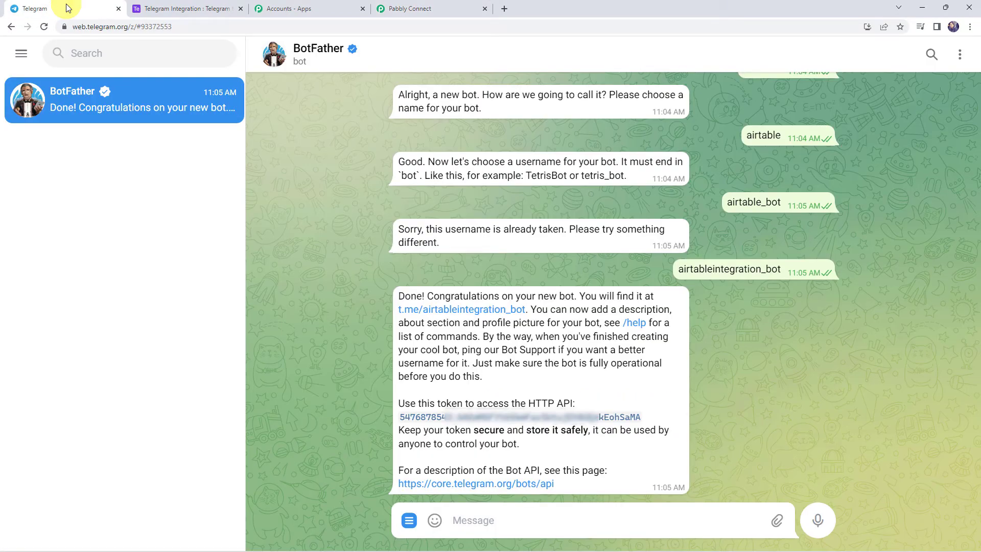
{"action": "mouse_move", "coordinate": [133, 390]}
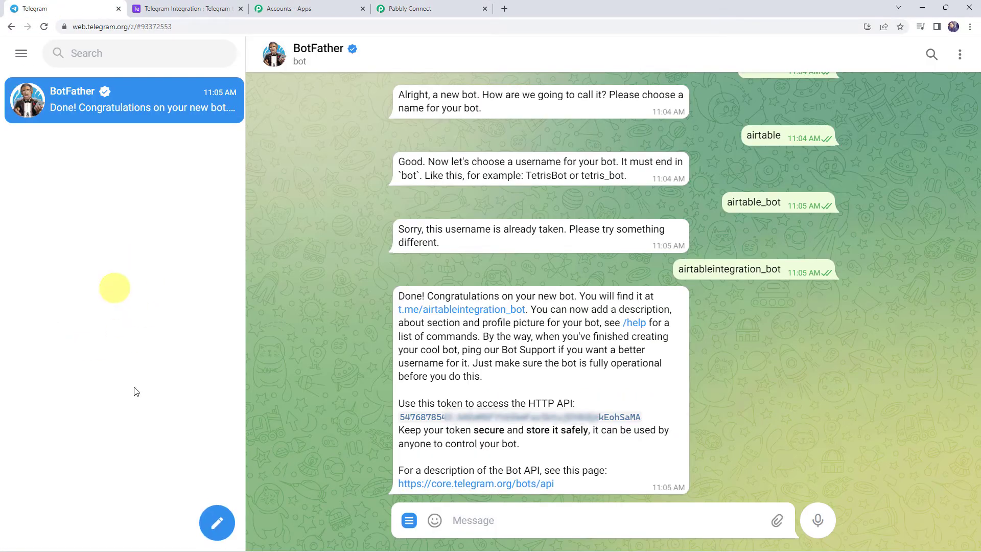
{"action": "left_click", "coordinate": [220, 523]}
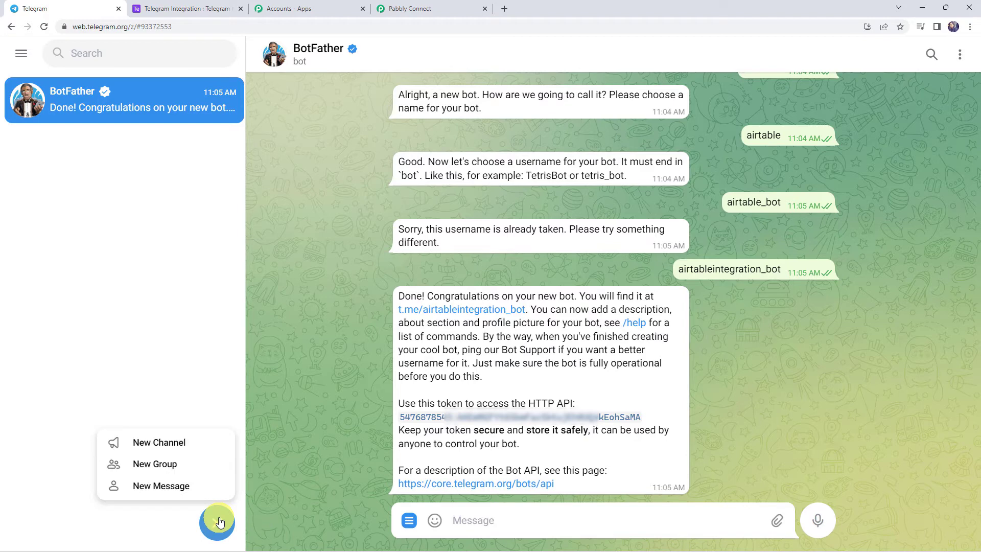
{"action": "left_click", "coordinate": [162, 469]}
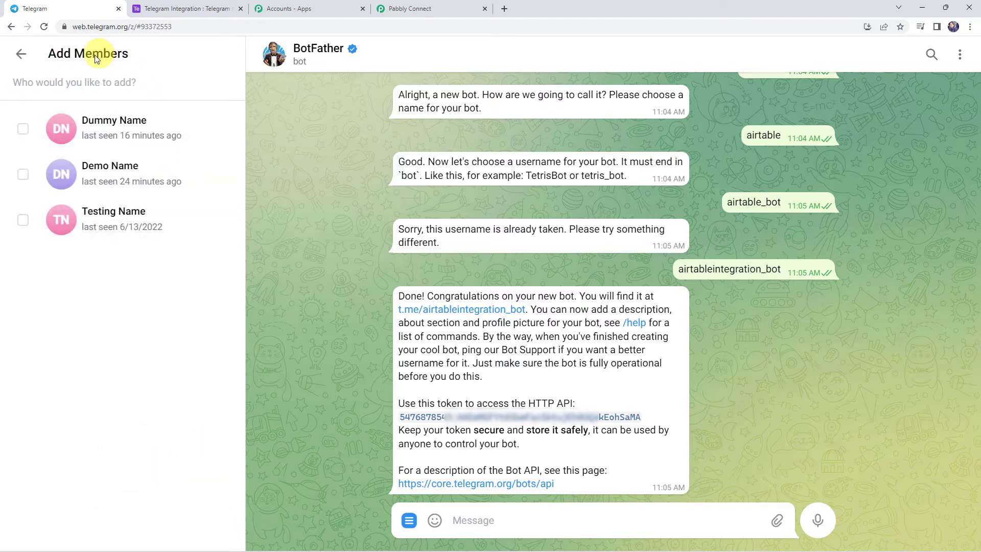
{"action": "left_click", "coordinate": [22, 128]}
{"action": "left_click", "coordinate": [21, 177]}
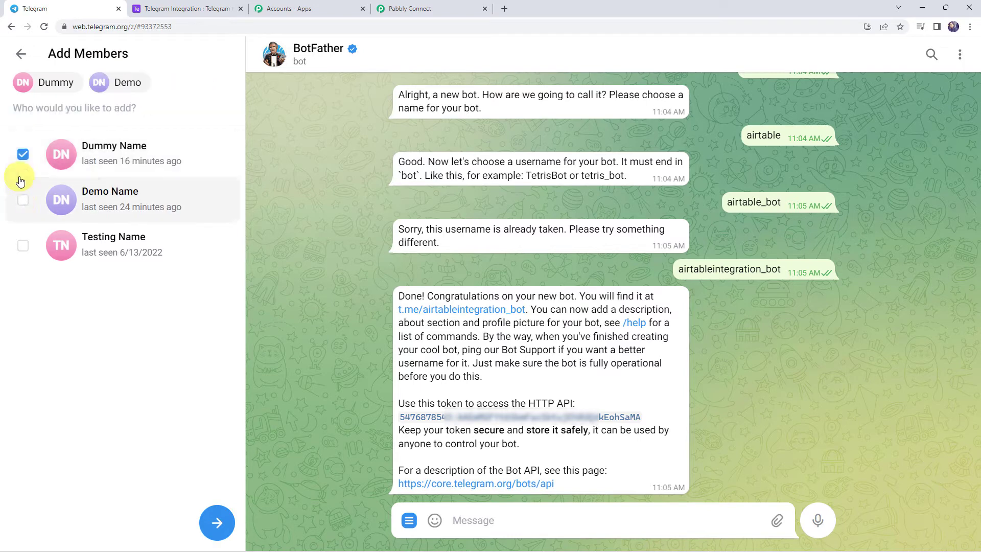
{"action": "left_click", "coordinate": [23, 246]}
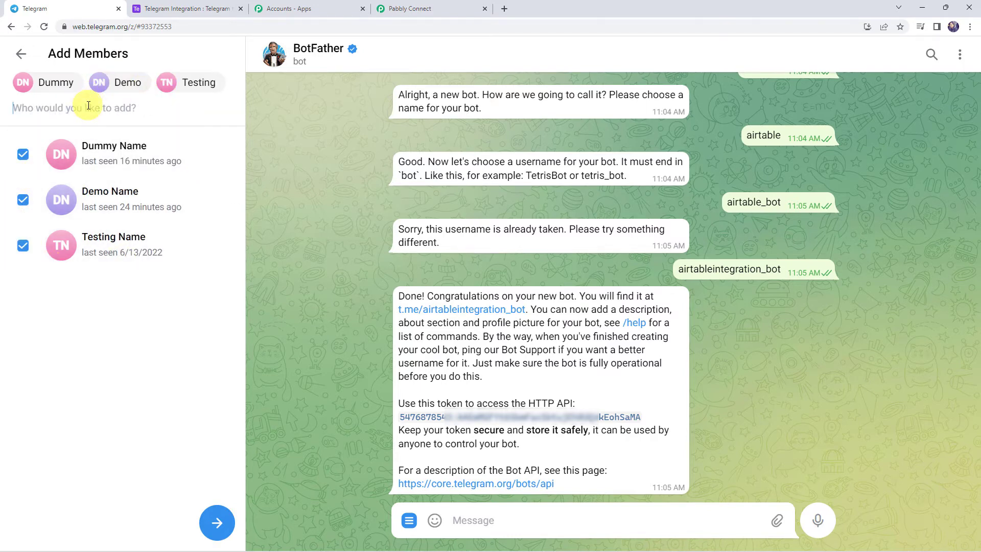
- Find the airtable bot by its airtableintegration username and add it to the new group's members
{"action": "type", "text": "a"}
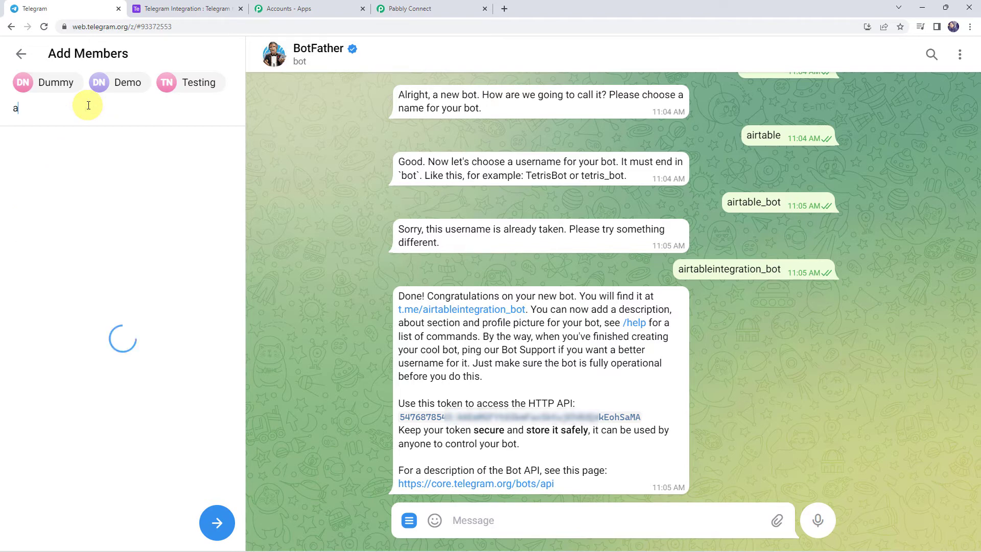
{"action": "type", "text": "irtablint"}
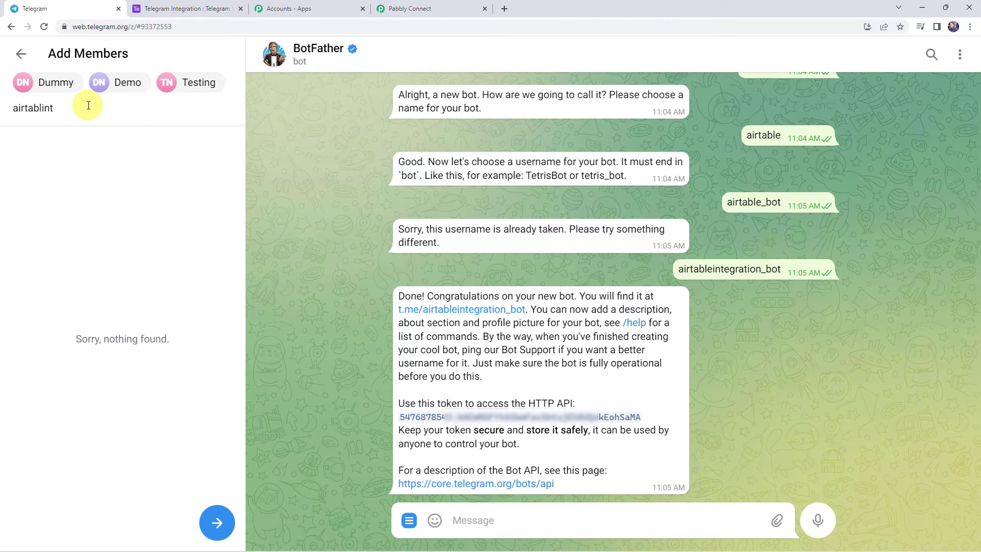
{"action": "key", "text": "BackSpace"}
{"action": "key", "text": "BackSpace"}
{"action": "key", "text": "BackSpace"}
{"action": "type", "text": "eintegratio"}
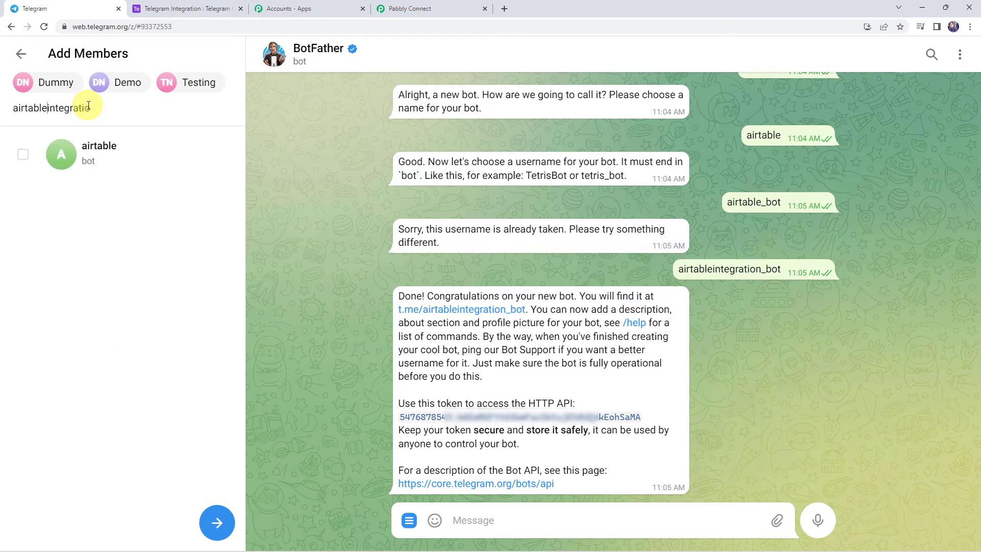
{"action": "left_click", "coordinate": [114, 160]}
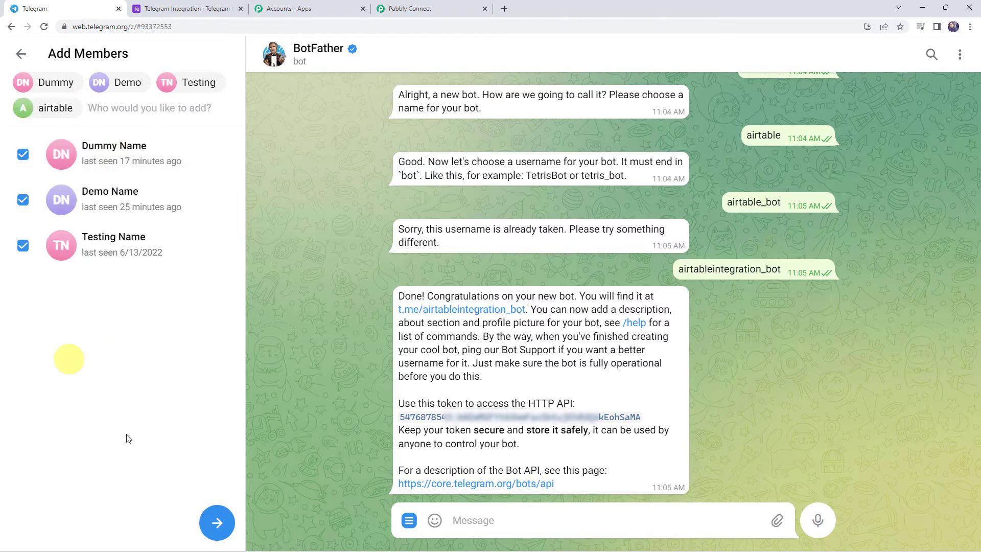
- Create the group with the name Pabbly Connect Group and review its member list for the airtable bot
{"action": "left_click", "coordinate": [216, 521]}
{"action": "left_click", "coordinate": [116, 192]}
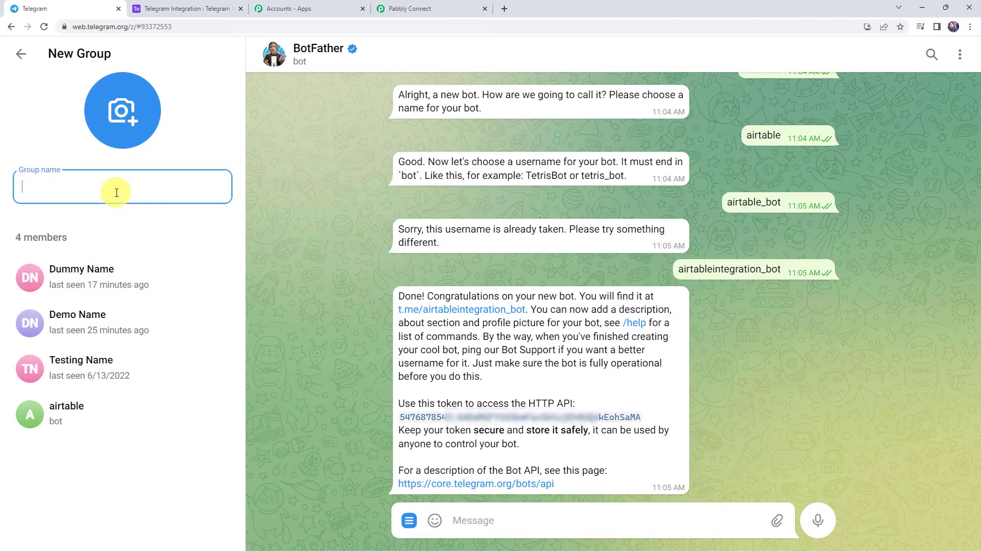
{"action": "type", "text": "Pabbly Connect Group"}
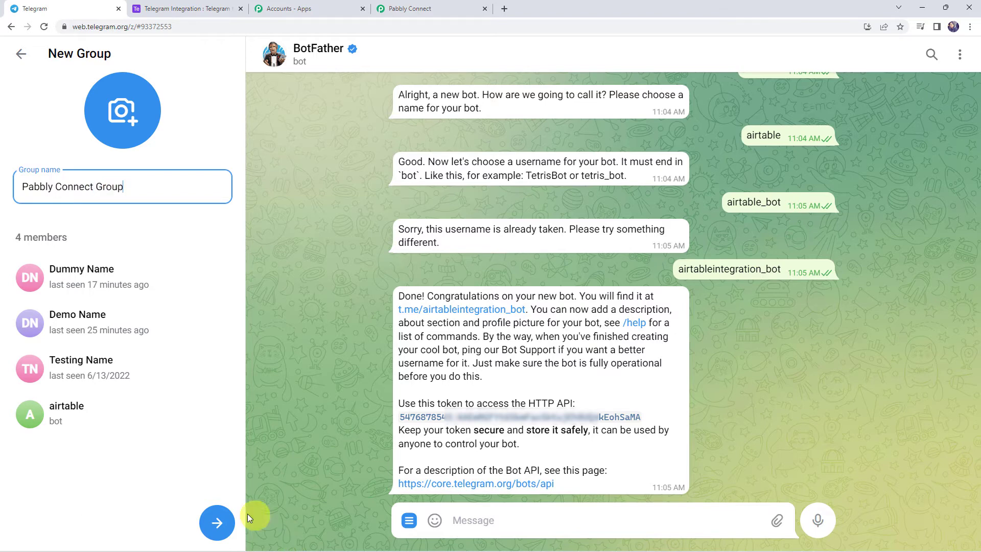
{"action": "left_click", "coordinate": [220, 520]}
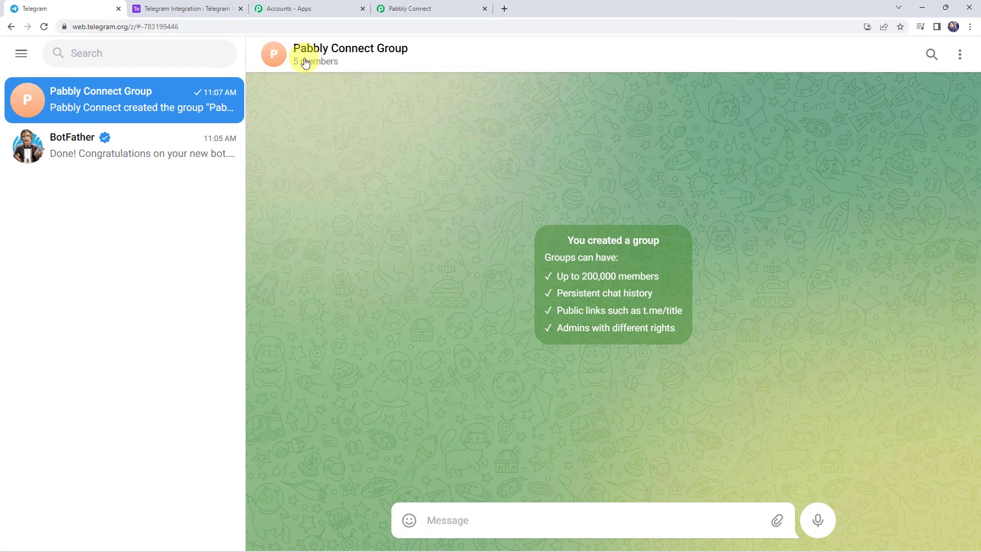
{"action": "left_click", "coordinate": [335, 57]}
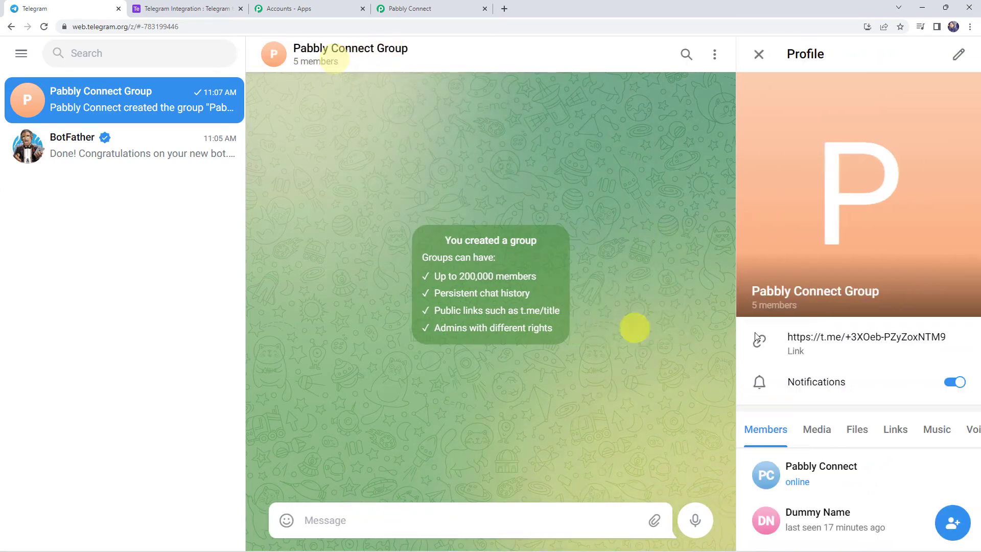
{"action": "scroll", "coordinate": [844, 350], "scroll_direction": "down", "scroll_amount": 5}
{"action": "scroll", "coordinate": [846, 352], "scroll_direction": "down", "scroll_amount": 1}
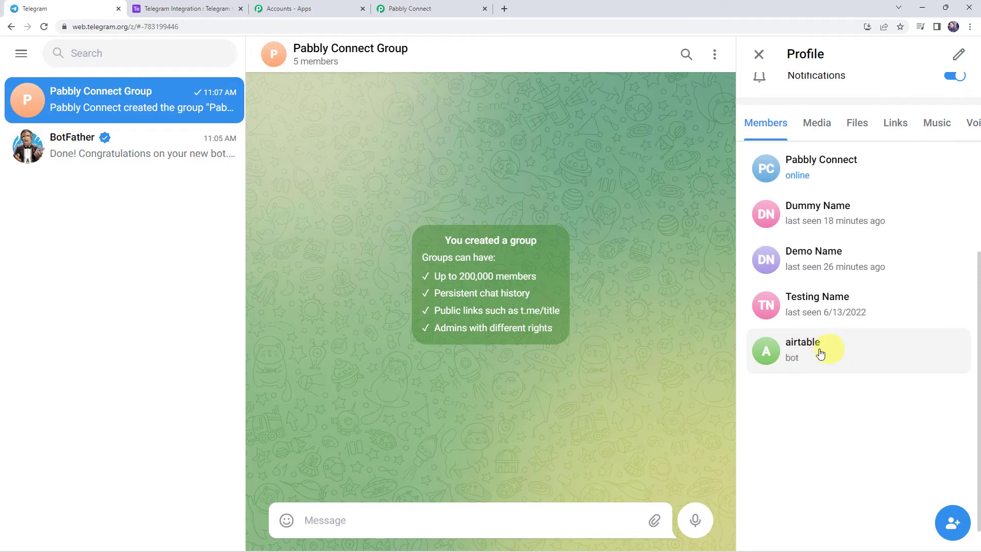
- Return to Pabbly Connect and examine the captured trigger response, checking the chat title, sender name, and bot first name and username
{"action": "left_click", "coordinate": [437, 8]}
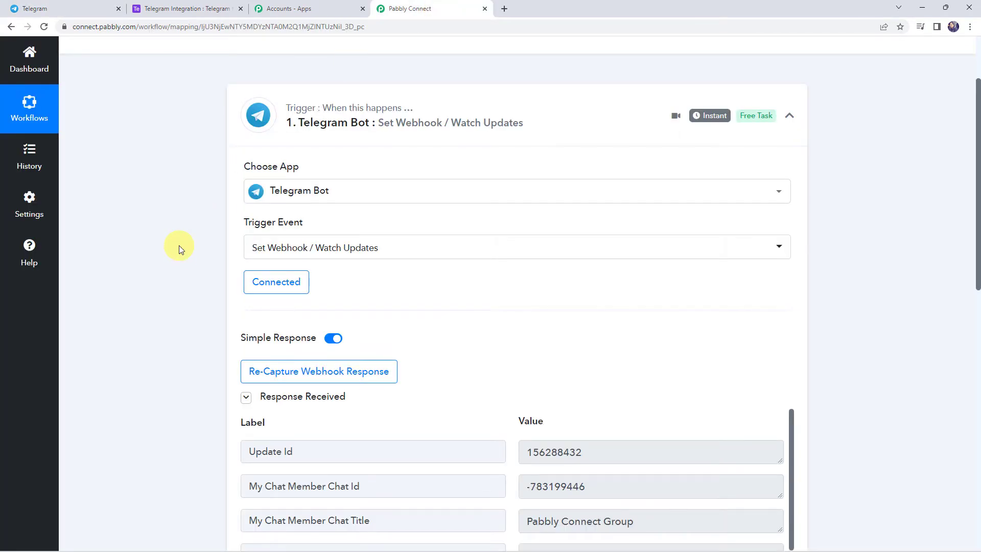
{"action": "scroll", "coordinate": [179, 245], "scroll_direction": "down", "scroll_amount": 3}
{"action": "scroll", "coordinate": [179, 249], "scroll_direction": "down", "scroll_amount": 1}
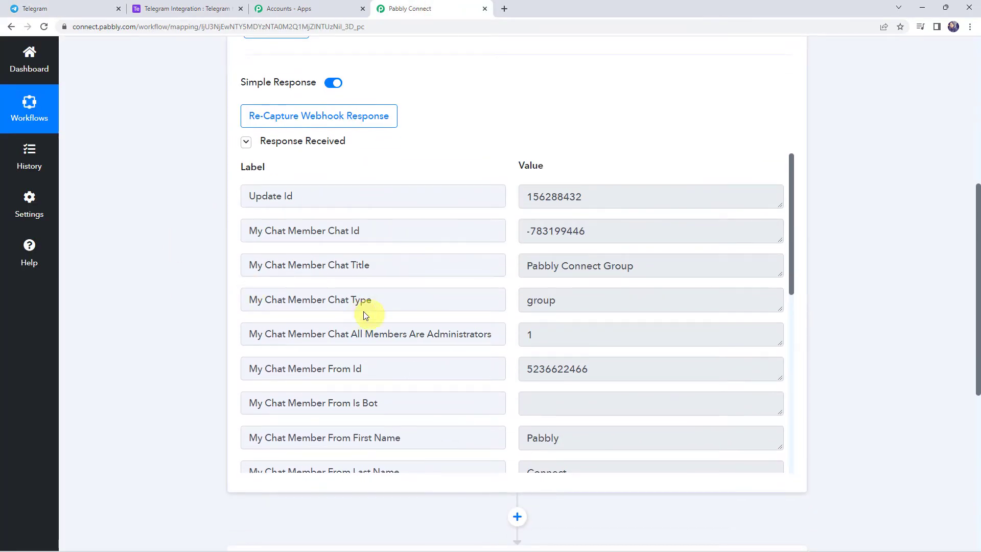
{"action": "left_click_drag", "start_coordinate": [653, 270], "coordinate": [492, 252]}
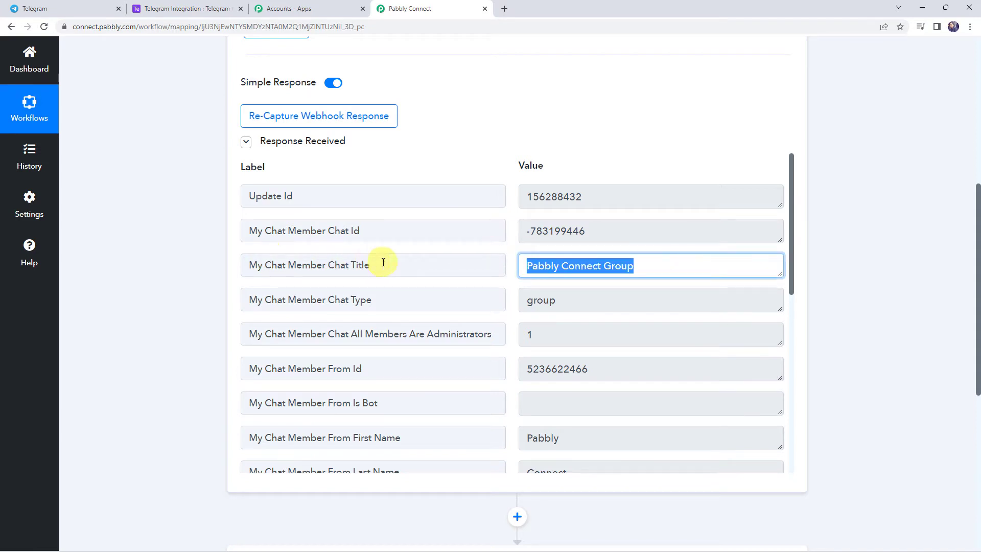
{"action": "scroll", "coordinate": [396, 281], "scroll_direction": "down", "scroll_amount": 4}
{"action": "left_click_drag", "start_coordinate": [353, 233], "coordinate": [462, 237]}
{"action": "left_click", "coordinate": [416, 267]}
{"action": "left_click", "coordinate": [614, 269]}
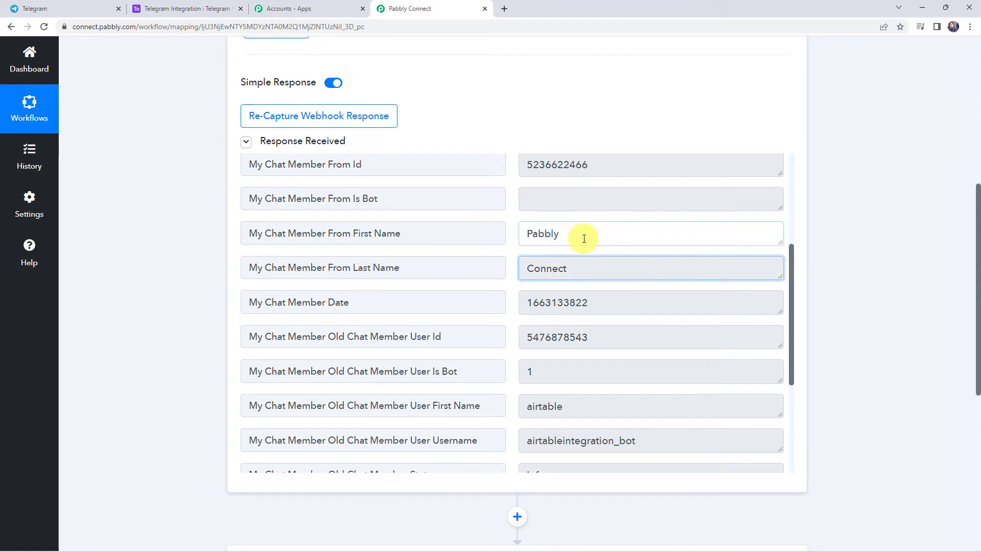
{"action": "scroll", "coordinate": [580, 273], "scroll_direction": "down", "scroll_amount": 3}
{"action": "left_click", "coordinate": [562, 262]}
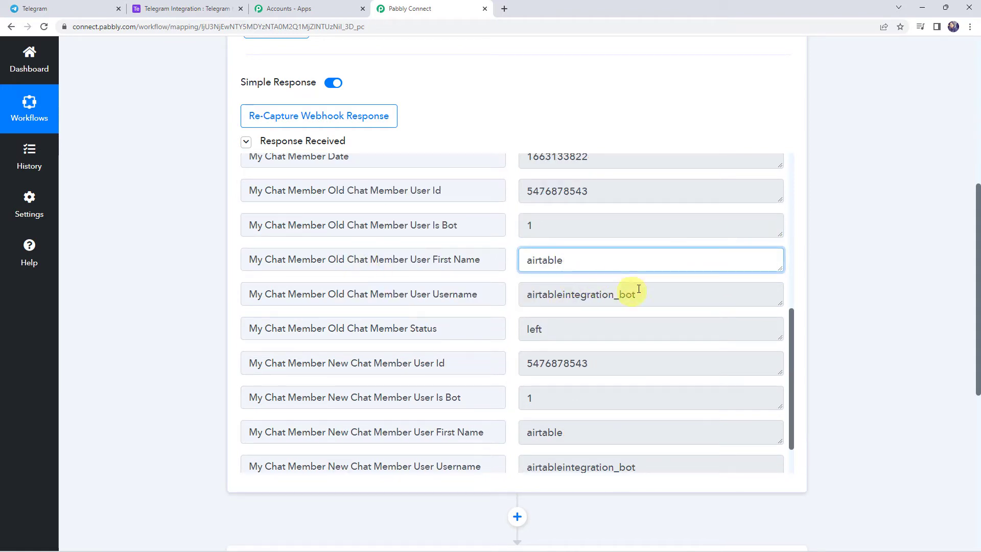
{"action": "left_click_drag", "start_coordinate": [664, 295], "coordinate": [417, 292]}
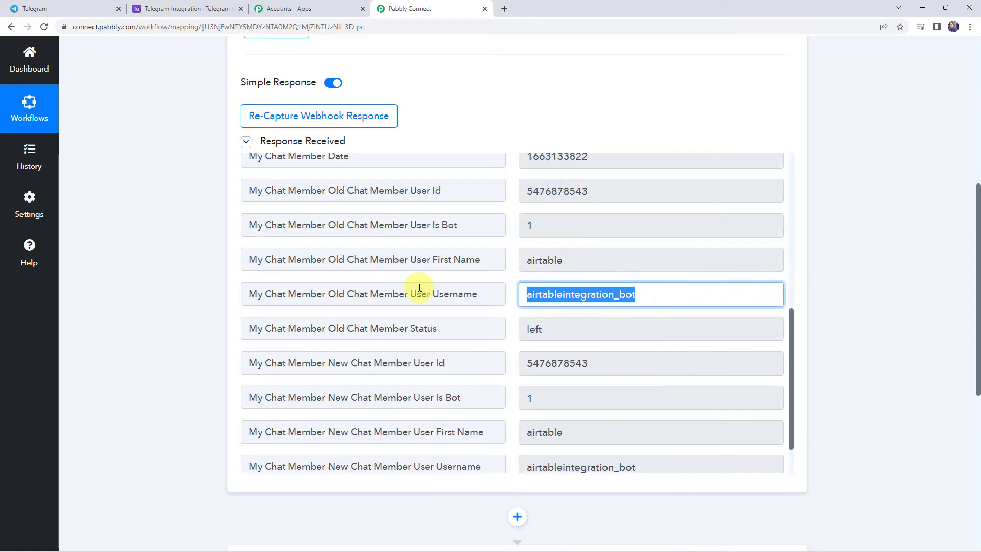
{"action": "scroll", "coordinate": [534, 316], "scroll_direction": "down", "scroll_amount": 1}
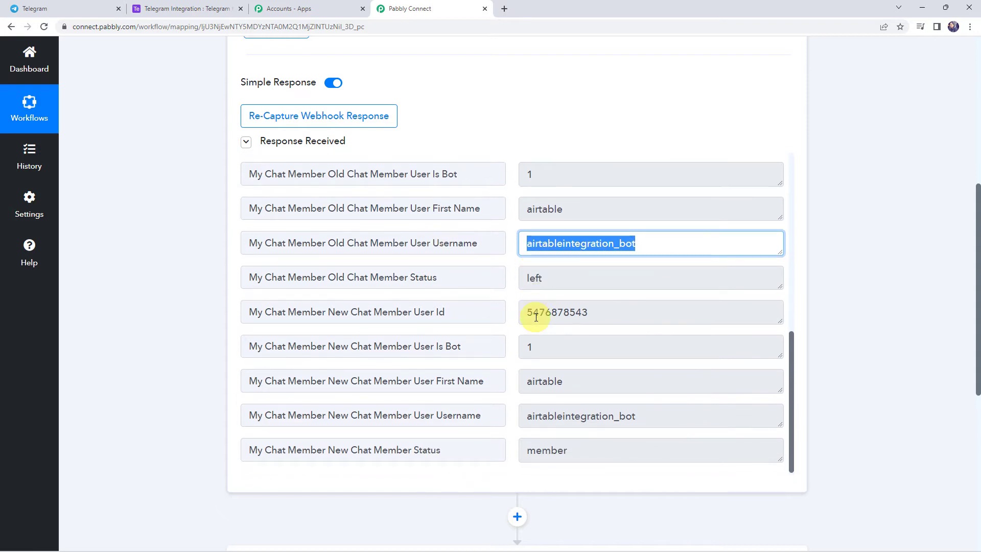
{"action": "scroll", "coordinate": [532, 317], "scroll_direction": "up", "scroll_amount": 6}
{"action": "scroll", "coordinate": [455, 313], "scroll_direction": "up", "scroll_amount": 3}
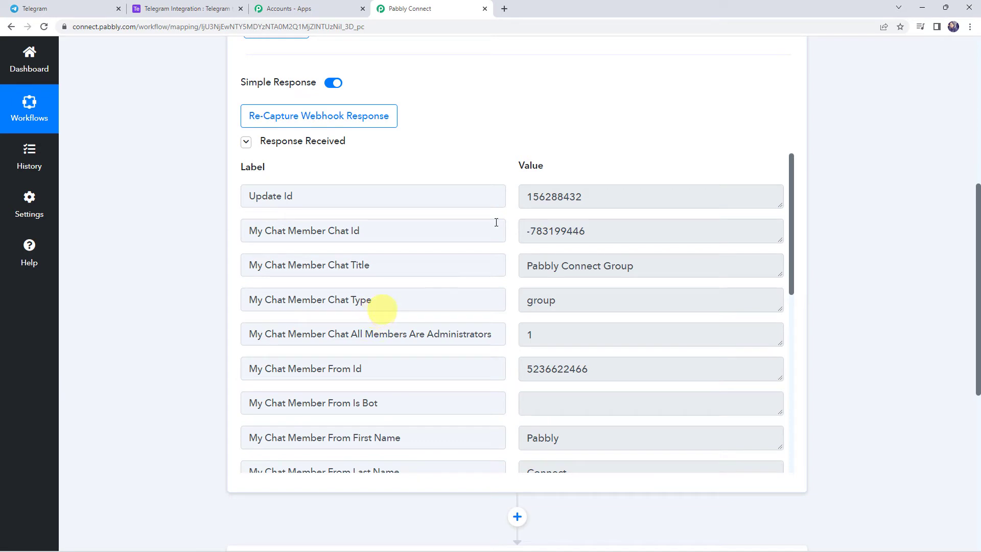
- Recapture the Telegram Bot trigger's webhook response and accept the confirmation
{"action": "left_click", "coordinate": [331, 121]}
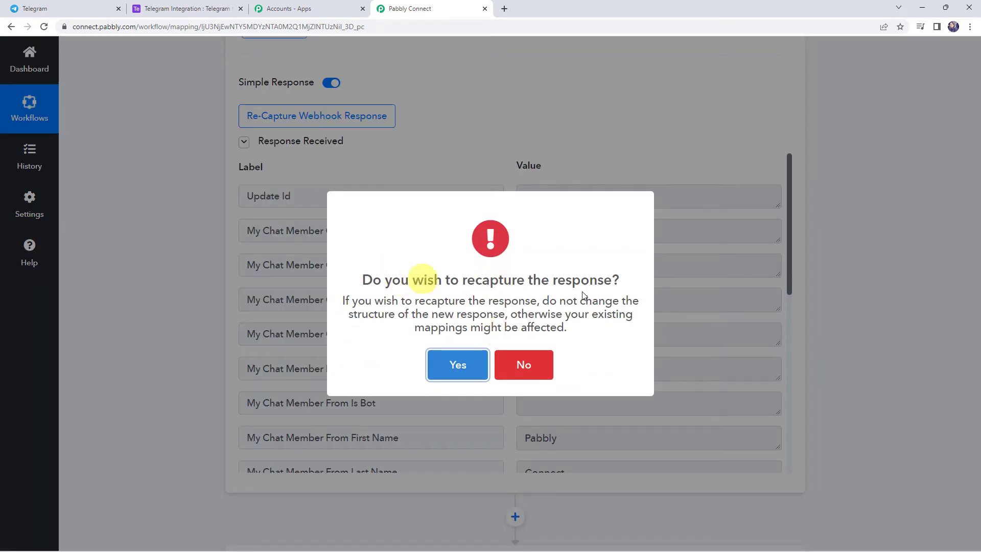
{"action": "left_click", "coordinate": [468, 365]}
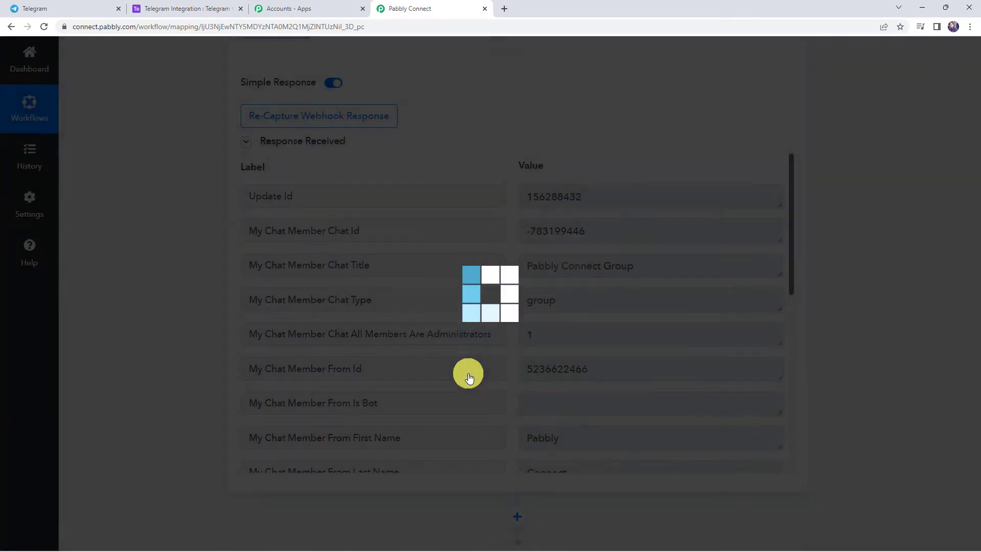
{"action": "scroll", "coordinate": [409, 301], "scroll_direction": "up", "scroll_amount": 3}
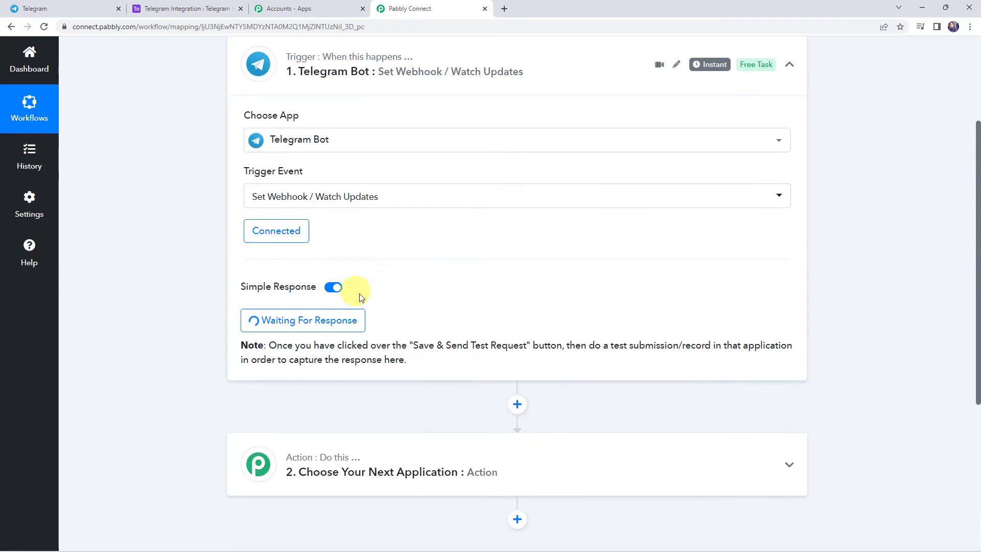
- In Telegram, close the group profile and send "Hello Team, We have a group meeting at 4 pm today." to Pabbly Connect Group
{"action": "left_click", "coordinate": [50, 8]}
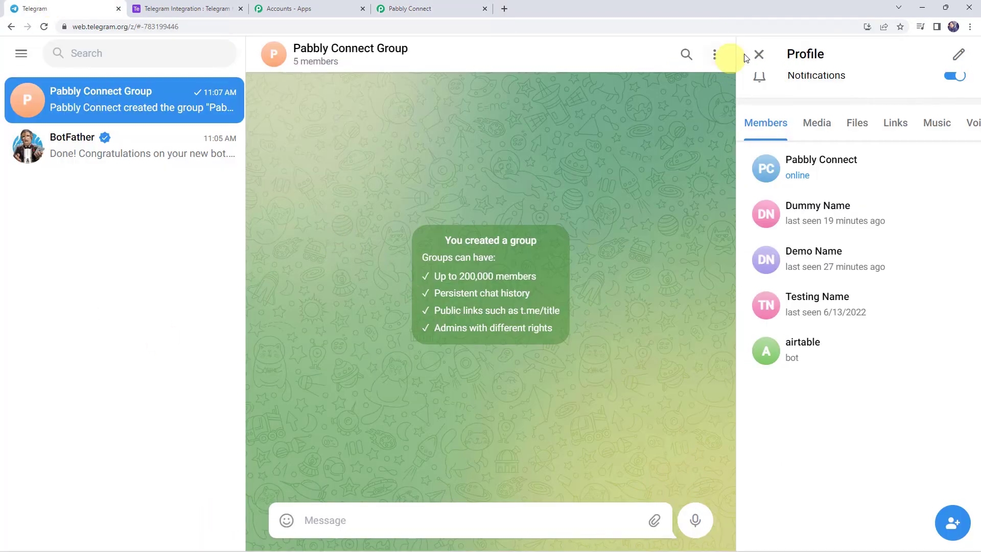
{"action": "left_click", "coordinate": [760, 55]}
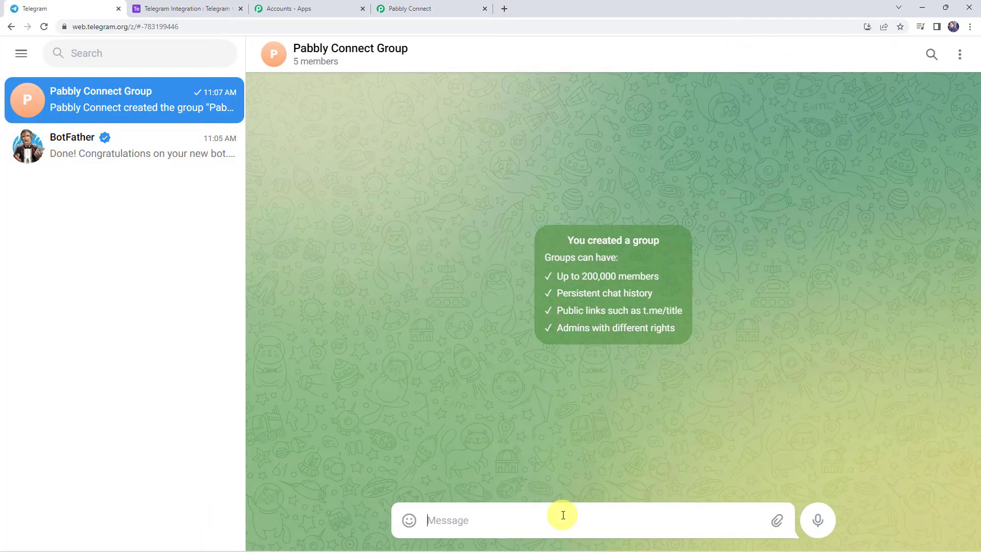
{"action": "type", "text": "Hello"}
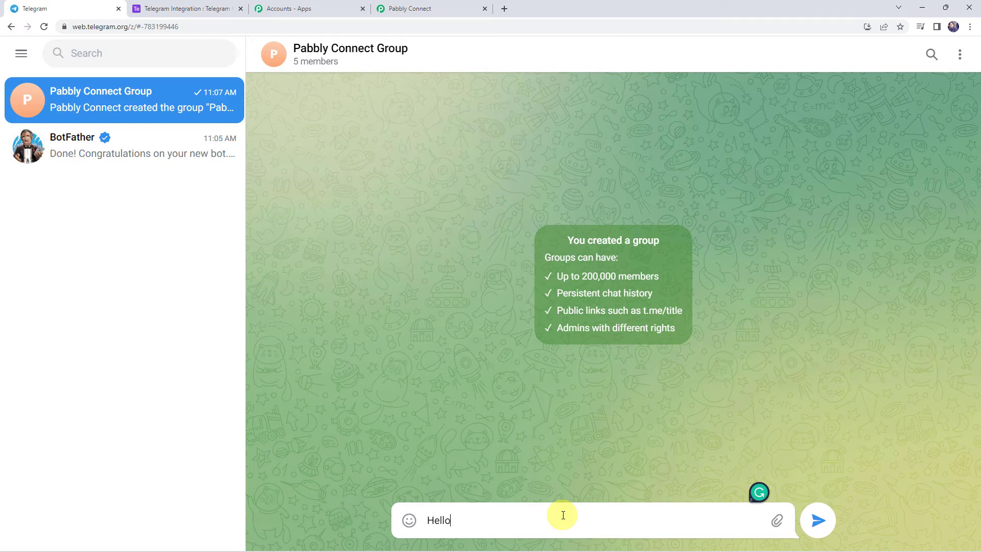
{"action": "type", "text": " Team,"}
{"action": "key", "text": "shift+Return"}
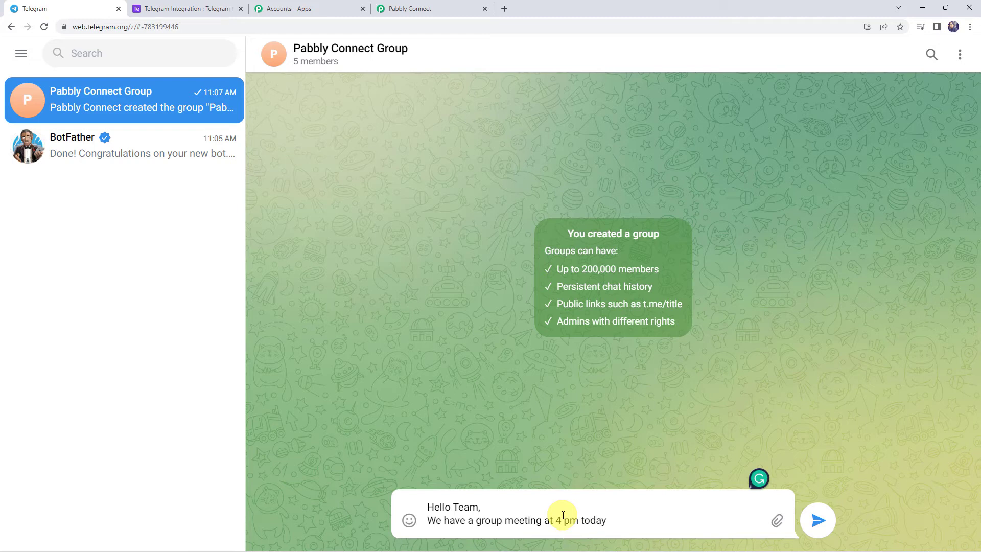
{"action": "key", "text": "Return"}
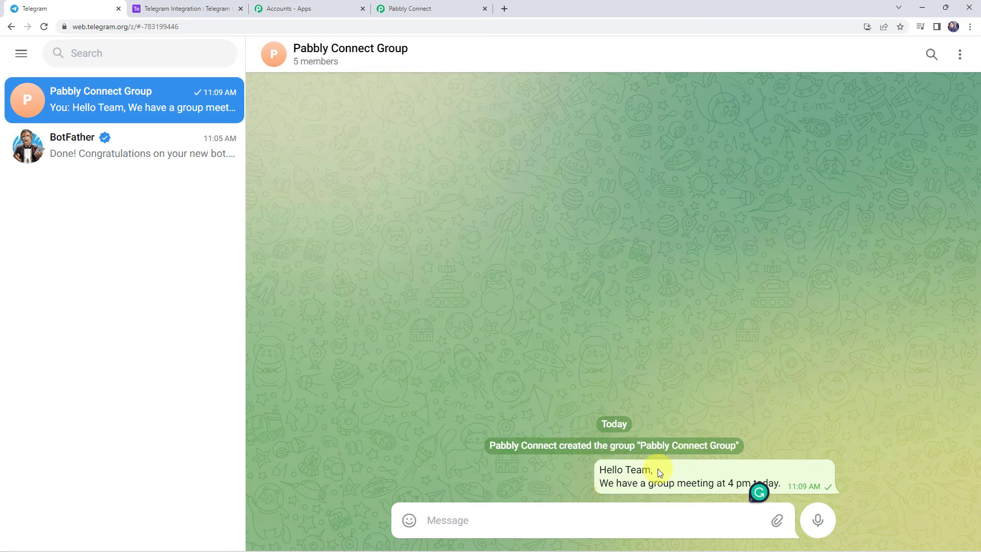
- Return to Pabbly Connect and examine the recaptured response, enlarging the Message Text value to read the full message
{"action": "left_click", "coordinate": [441, 7]}
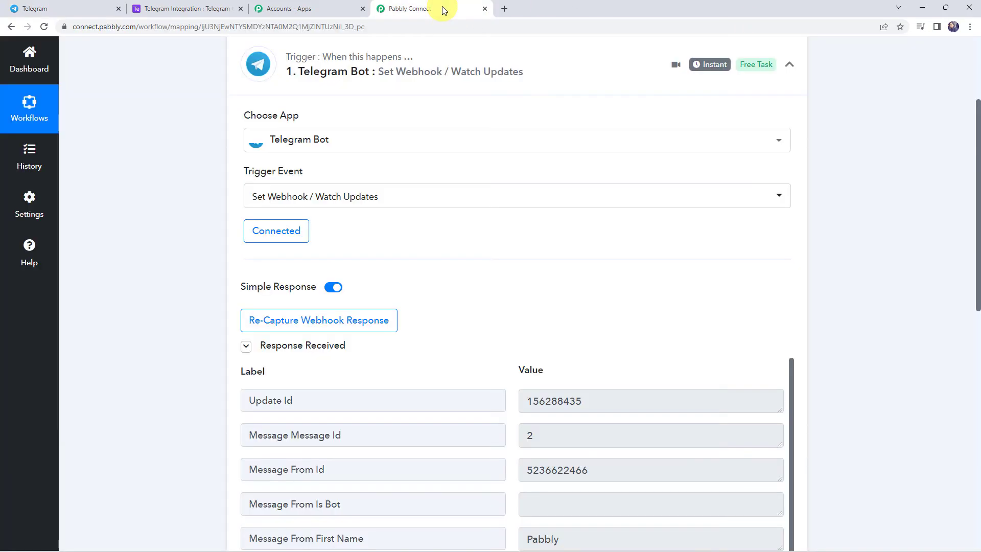
{"action": "scroll", "coordinate": [180, 183], "scroll_direction": "down", "scroll_amount": 4}
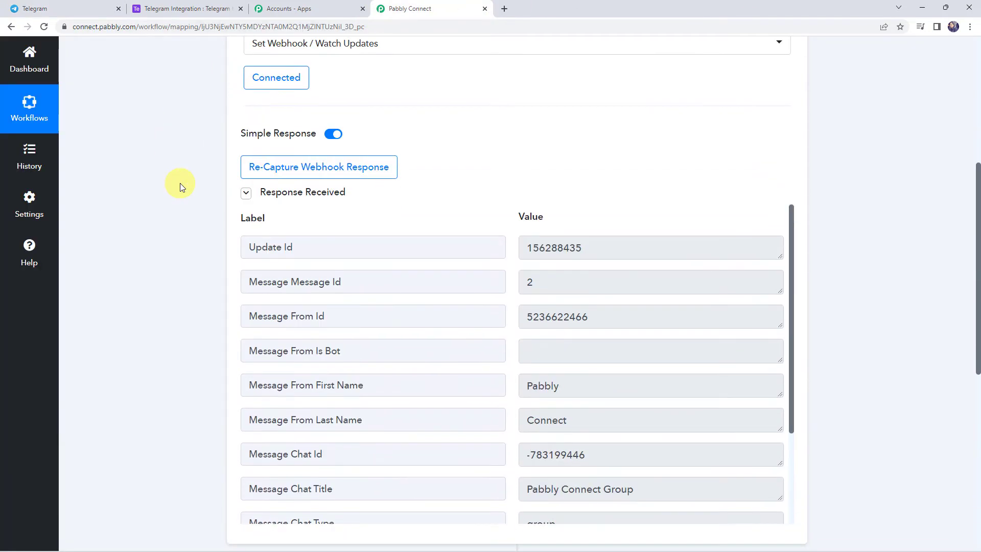
{"action": "scroll", "coordinate": [431, 300], "scroll_direction": "down", "scroll_amount": 3}
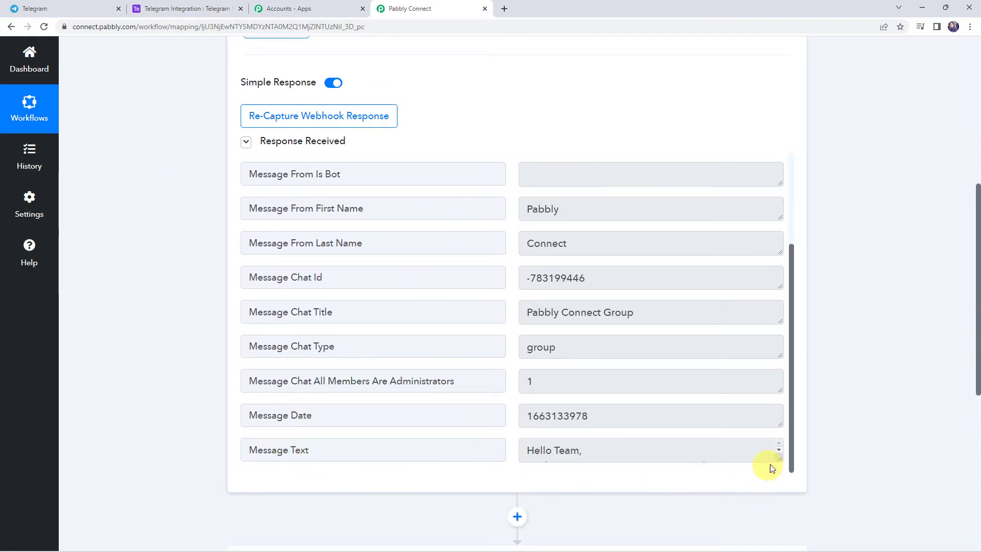
{"action": "left_click_drag", "start_coordinate": [780, 458], "coordinate": [782, 497]}
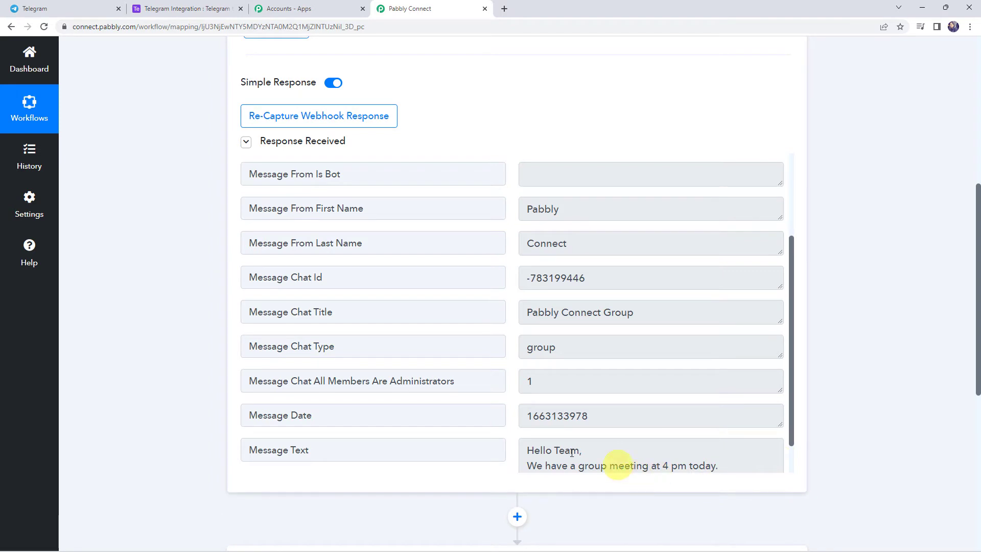
- Set the workflow's second step to Airtable with the Create Record action event
{"action": "scroll", "coordinate": [466, 266], "scroll_direction": "down", "scroll_amount": 1}
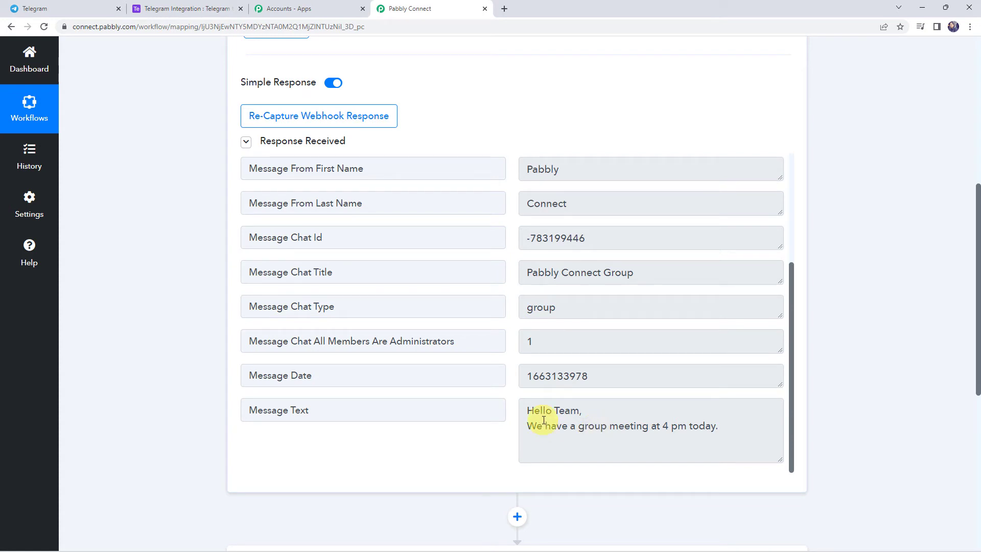
{"action": "scroll", "coordinate": [153, 333], "scroll_direction": "down", "scroll_amount": 6}
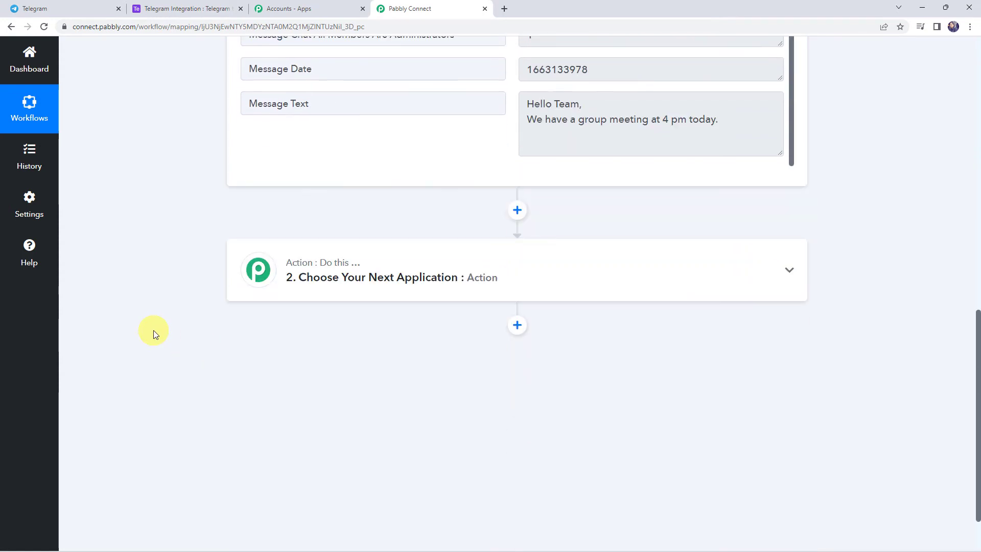
{"action": "left_click", "coordinate": [468, 291]}
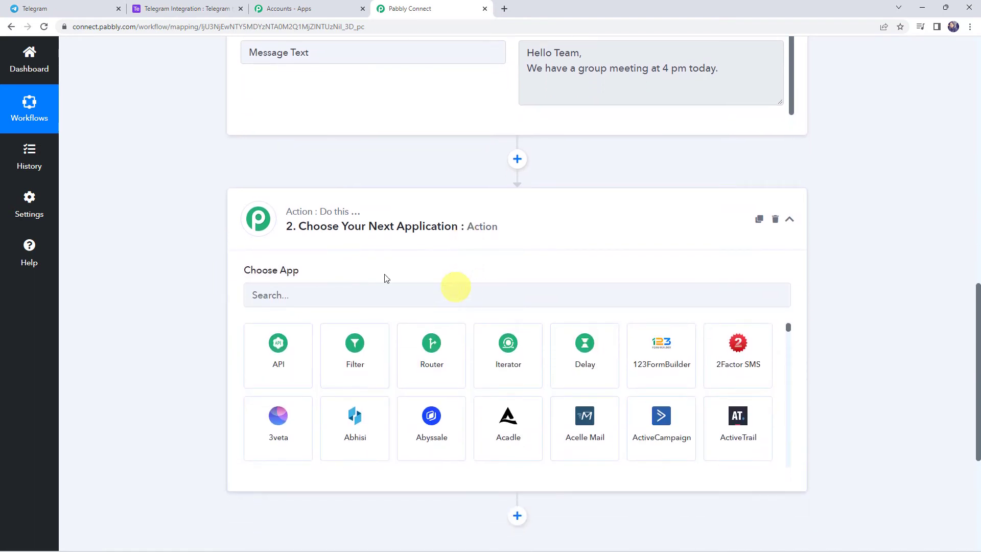
{"action": "left_click", "coordinate": [353, 292]}
{"action": "type", "text": "airtab"}
{"action": "left_click", "coordinate": [279, 343]}
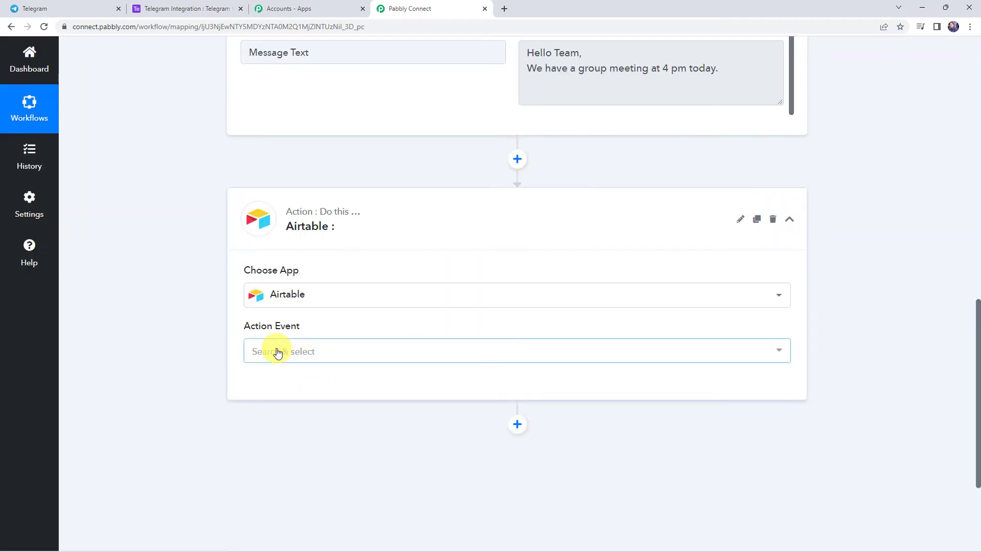
{"action": "left_click", "coordinate": [277, 349]}
{"action": "left_click", "coordinate": [314, 125]}
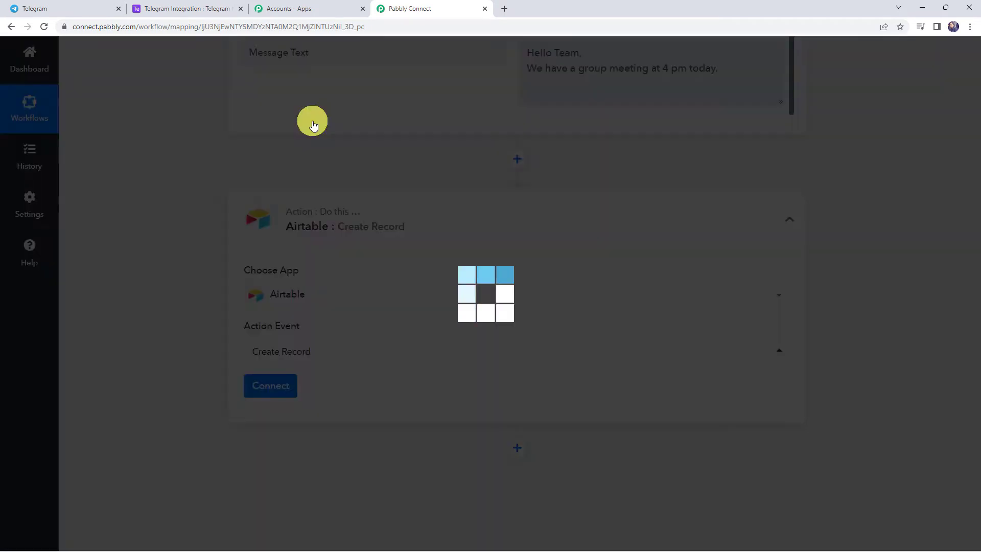
- Start adding a new Airtable connection and open the linked Airtable account page in a separate browser tab
{"action": "left_click", "coordinate": [283, 388]}
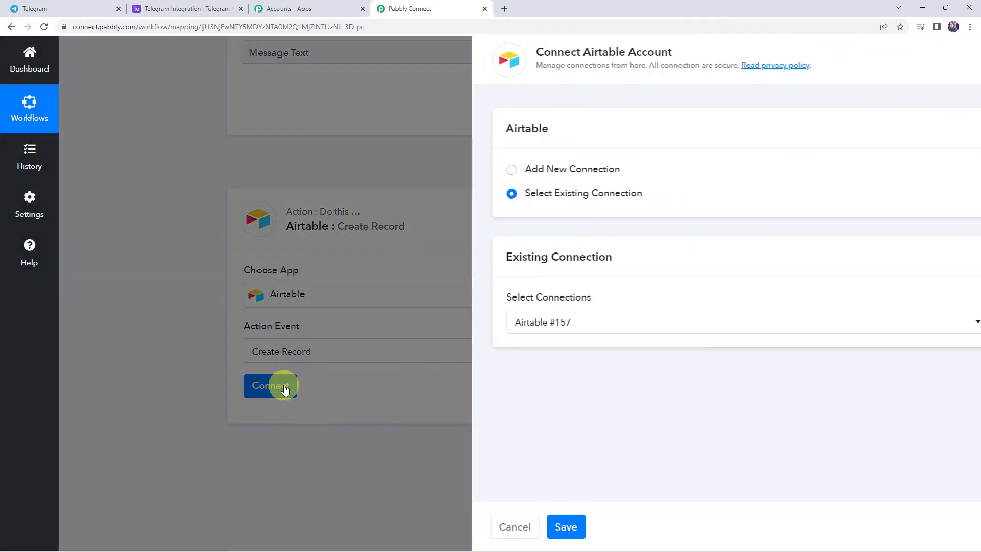
{"action": "left_click", "coordinate": [504, 169]}
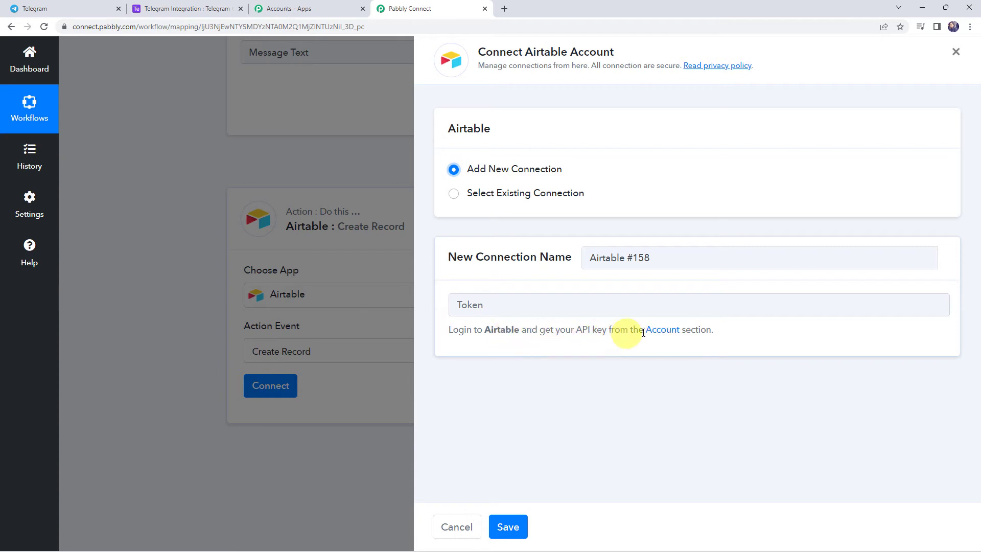
{"action": "right_click", "coordinate": [667, 333]}
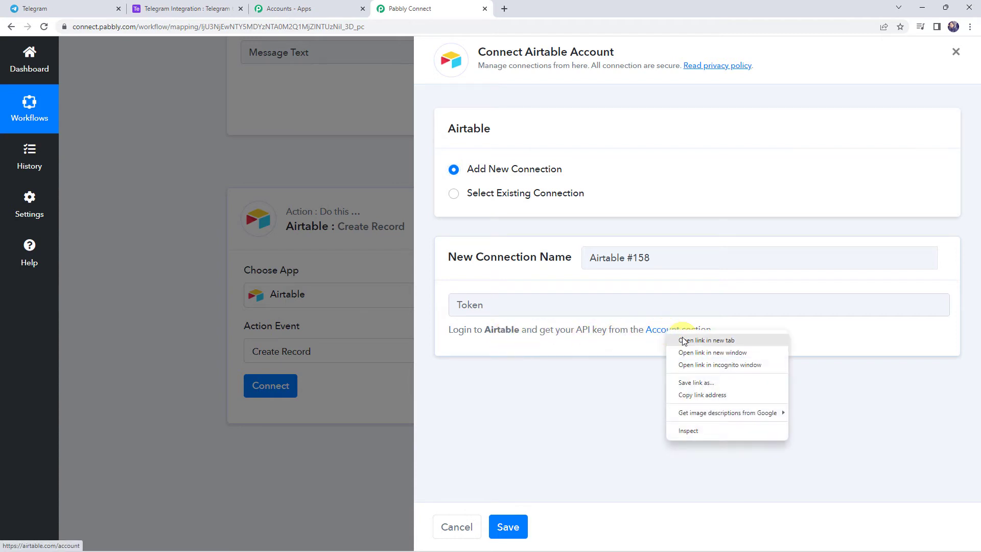
{"action": "left_click", "coordinate": [684, 339]}
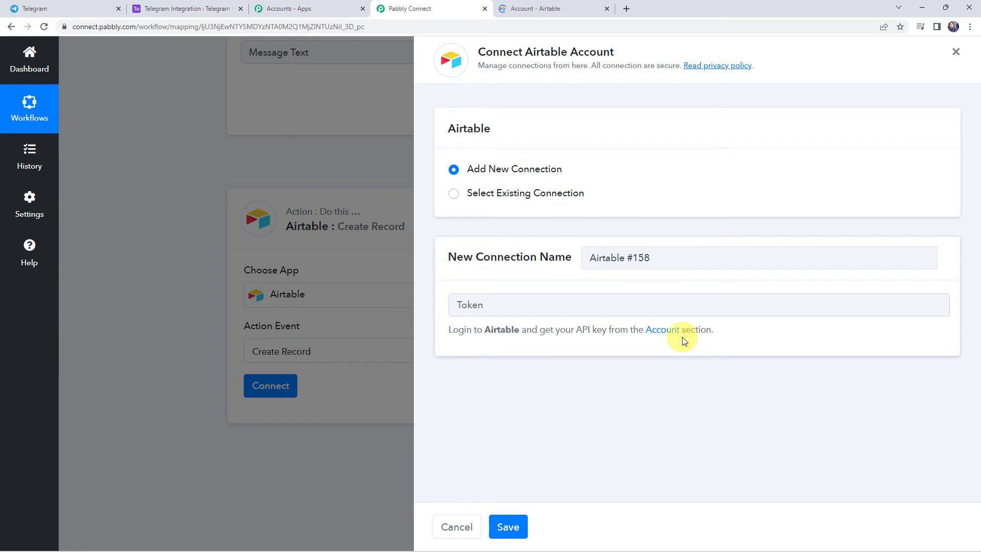
- Switch to the Airtable account page, reveal the personal API key and copy it
{"action": "left_click", "coordinate": [538, 7]}
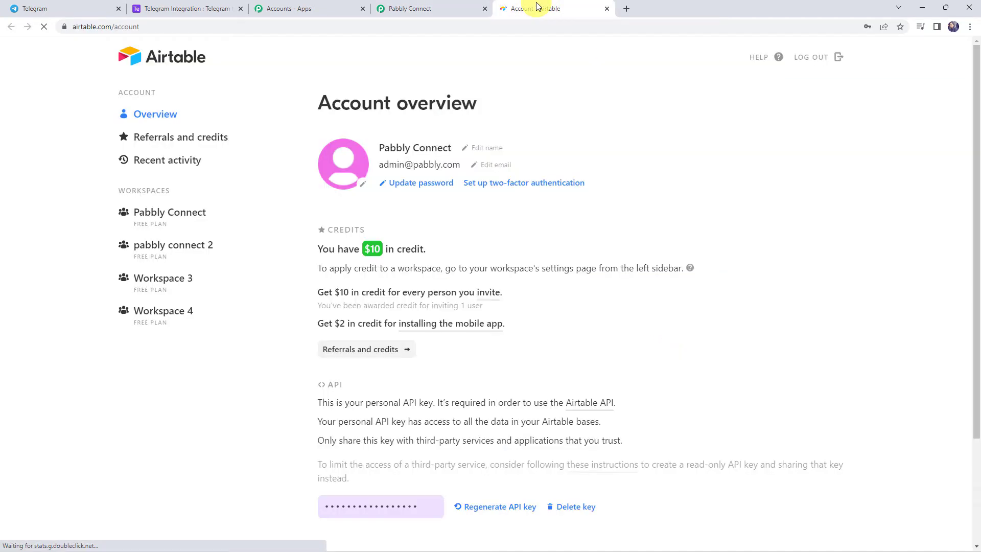
{"action": "scroll", "coordinate": [313, 115], "scroll_direction": "down", "scroll_amount": 3}
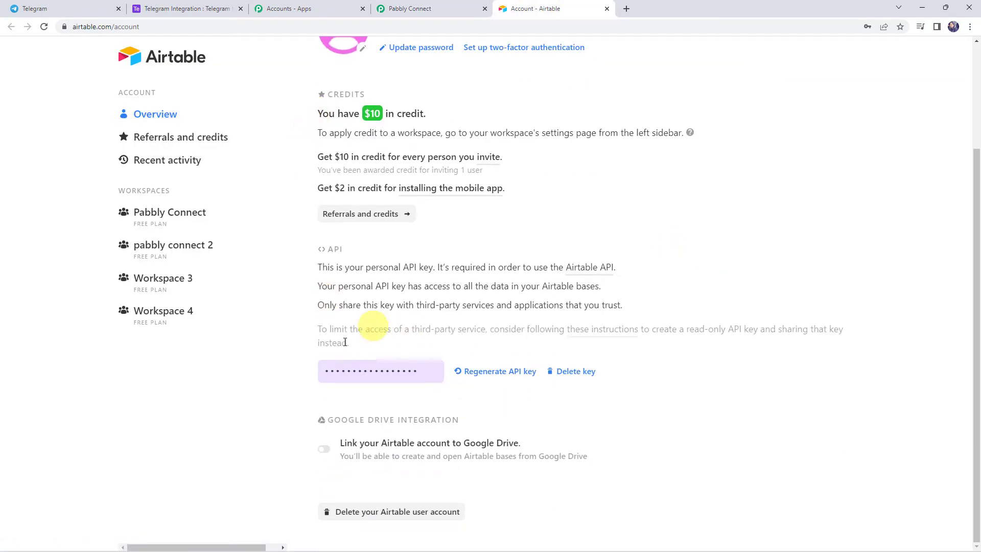
{"action": "left_click", "coordinate": [361, 370]}
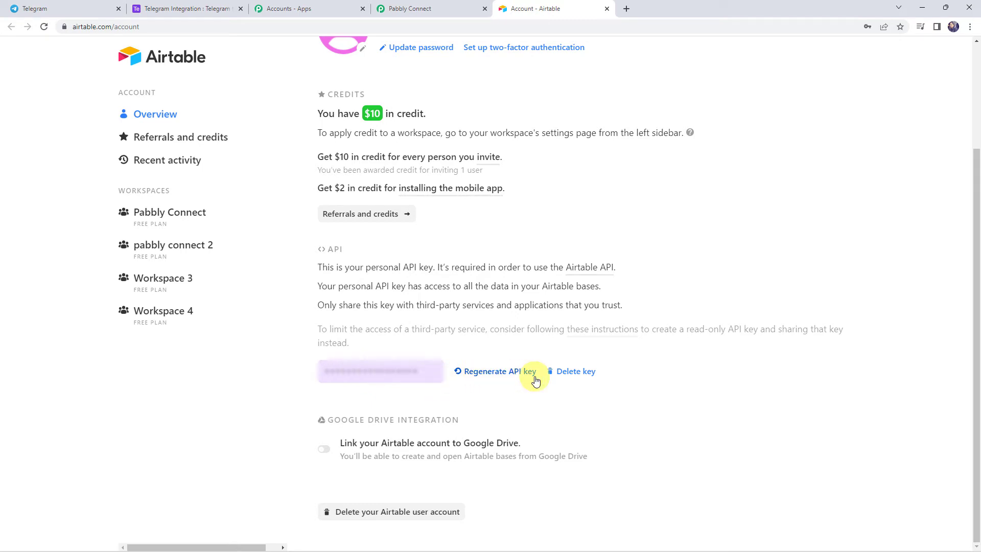
{"action": "double_click", "coordinate": [379, 372]}
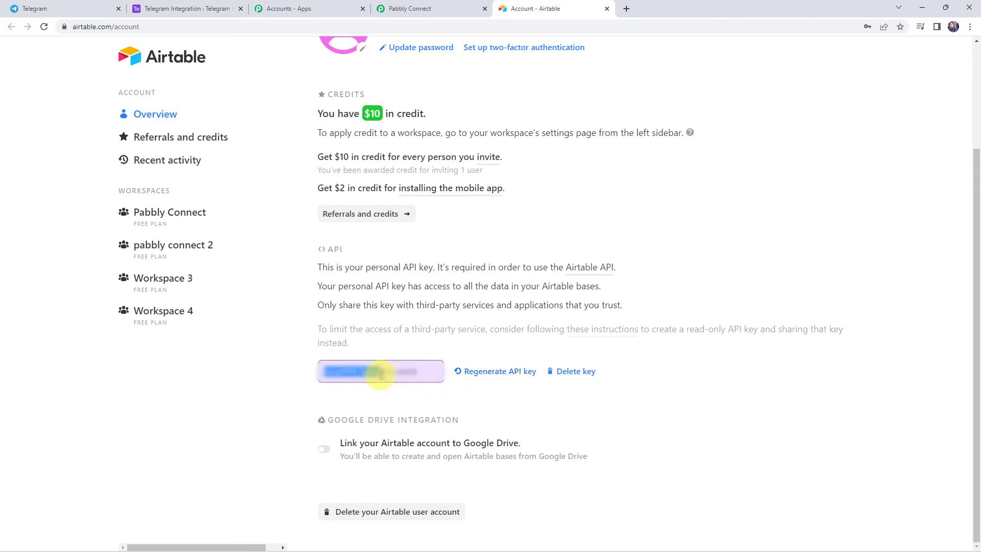
- Return to Pabbly Connect, paste the API key as the new Airtable connection's token and save the connection
{"action": "left_click", "coordinate": [409, 9]}
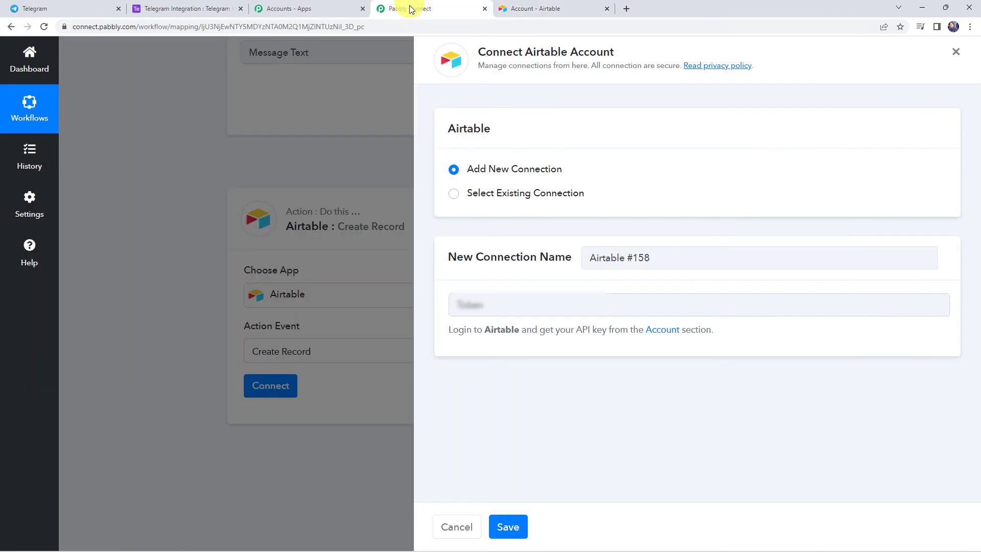
{"action": "left_click", "coordinate": [503, 309]}
{"action": "key", "text": "ctrl+v"}
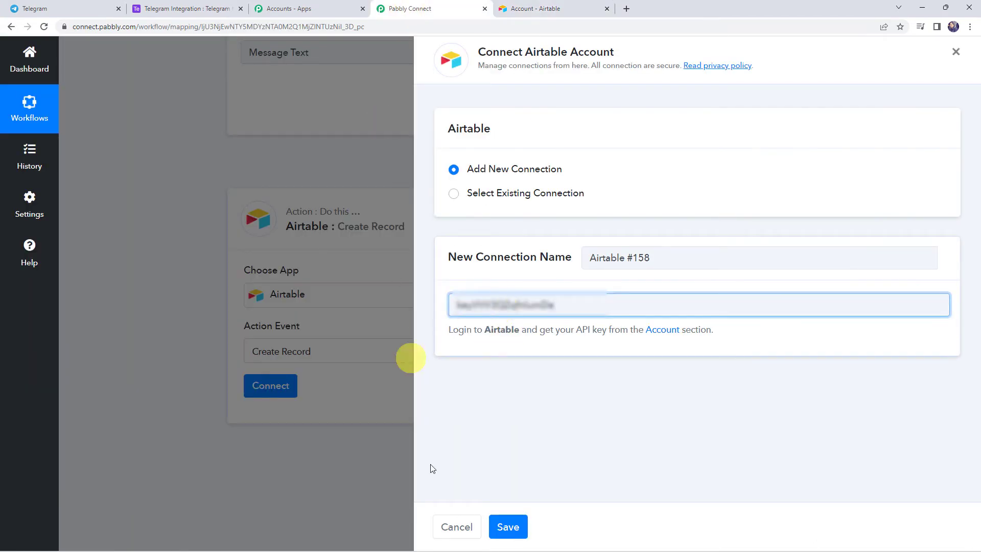
{"action": "left_click", "coordinate": [515, 528]}
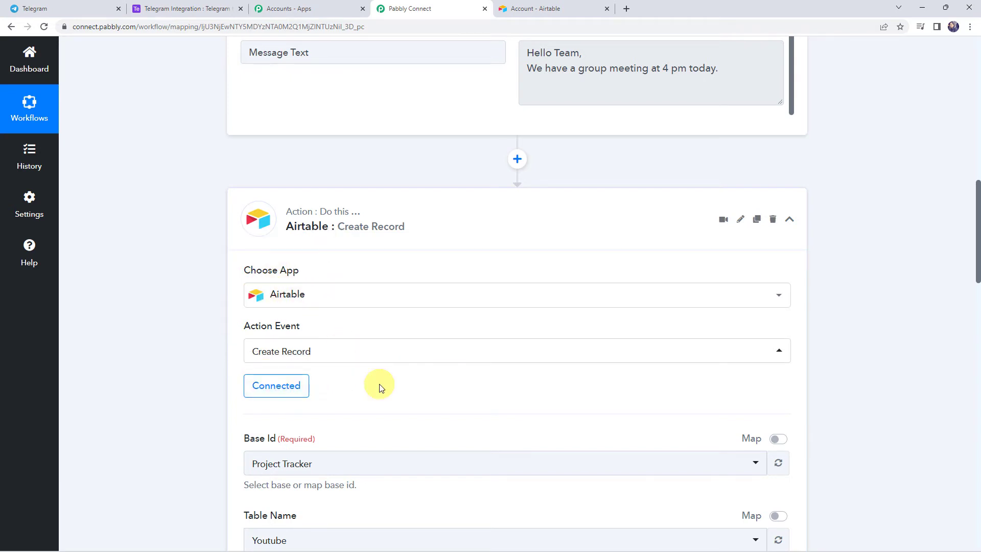
- Check the base in Airtable, then set Base Id to Telegram Integration and Table Name to Telegram to Airtable
{"action": "scroll", "coordinate": [398, 377], "scroll_direction": "down", "scroll_amount": 5}
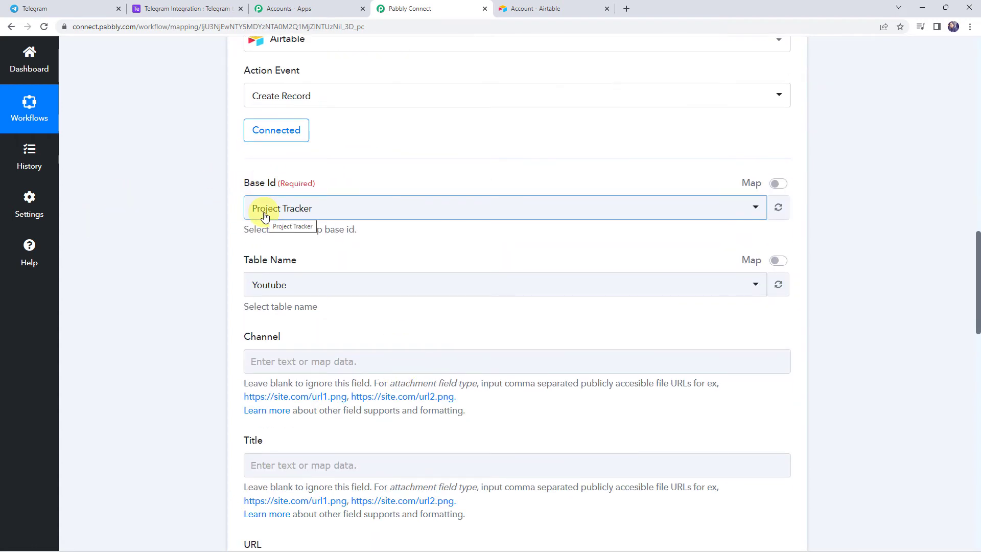
{"action": "left_click", "coordinate": [184, 10]}
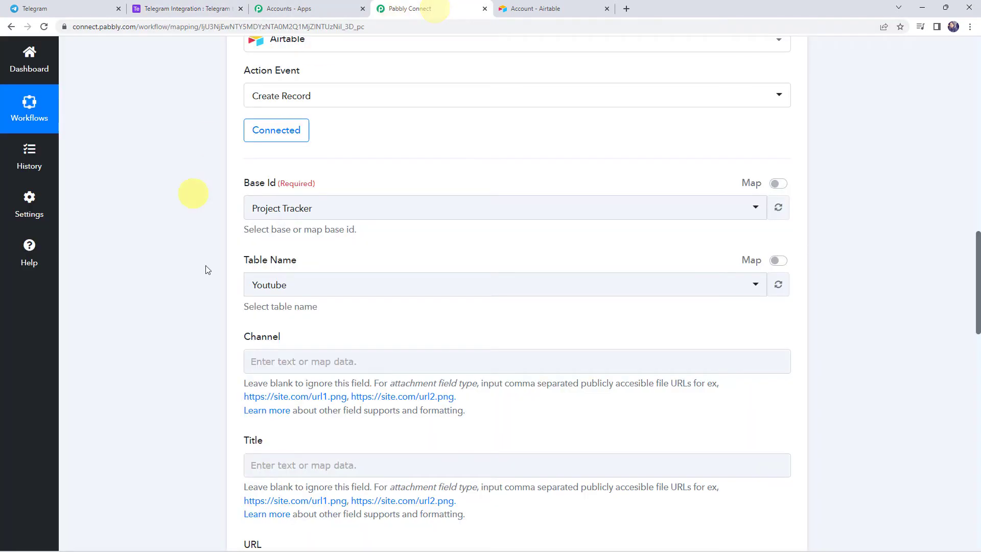
{"action": "left_click", "coordinate": [276, 215]}
{"action": "type", "text": "tele"}
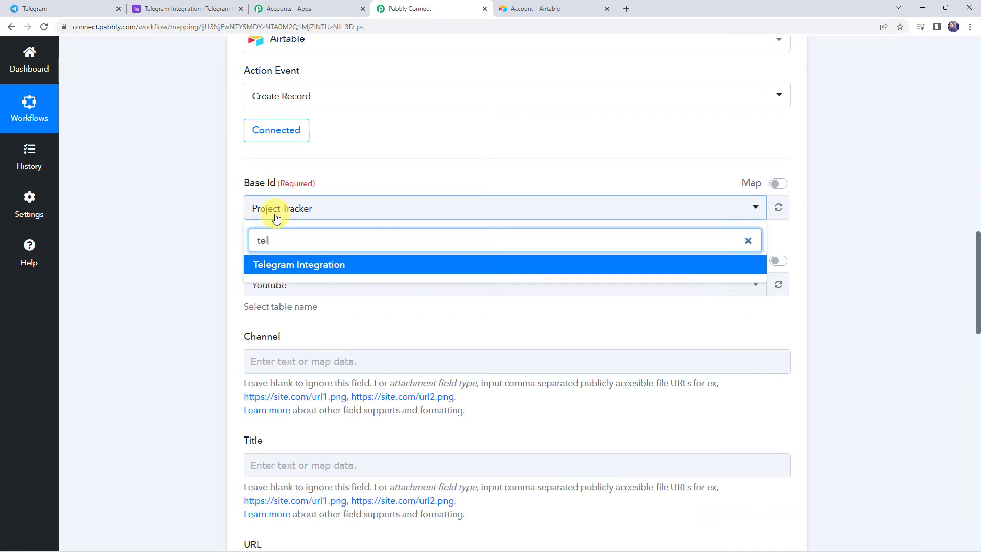
{"action": "left_click", "coordinate": [265, 261]}
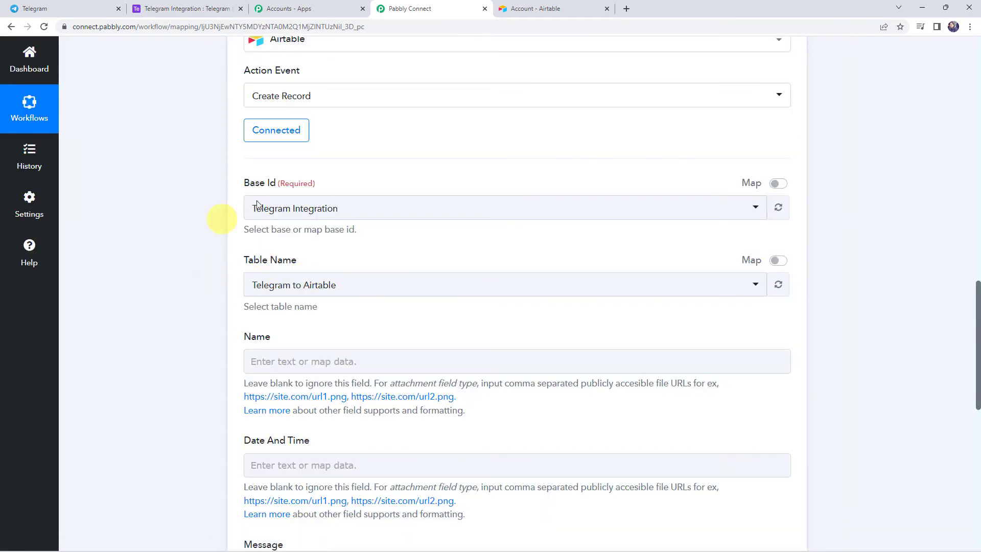
{"action": "left_click", "coordinate": [298, 287]}
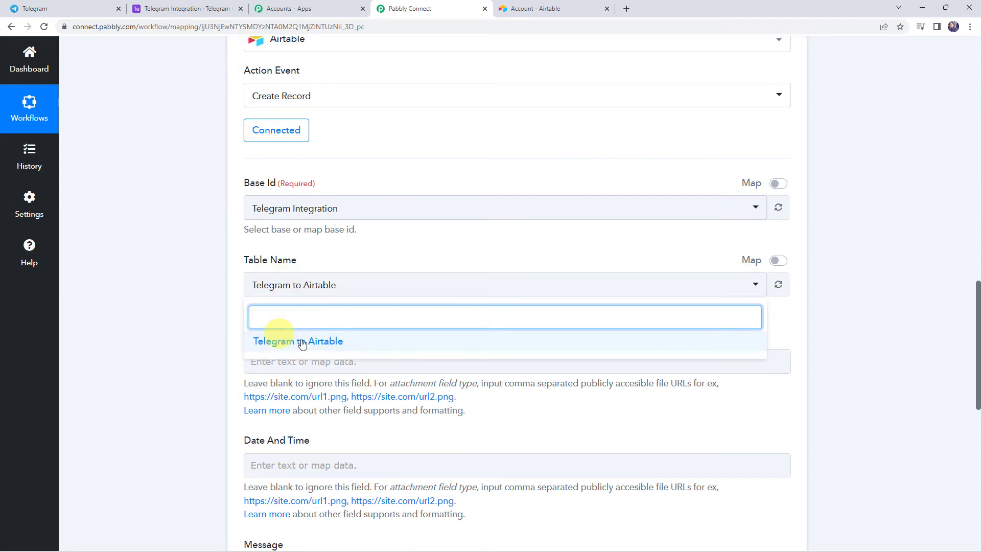
{"action": "left_click", "coordinate": [320, 347]}
- Review the Name, Date And Time and Message fields, then examine the trigger response's Message Date and Message Text values
{"action": "scroll", "coordinate": [203, 324], "scroll_direction": "down", "scroll_amount": 1}
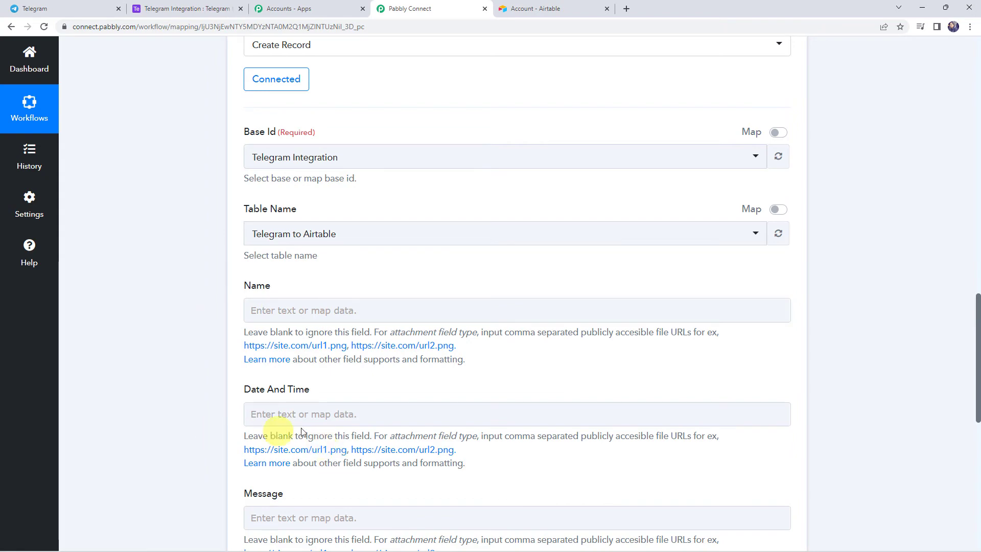
{"action": "scroll", "coordinate": [290, 428], "scroll_direction": "down", "scroll_amount": 3}
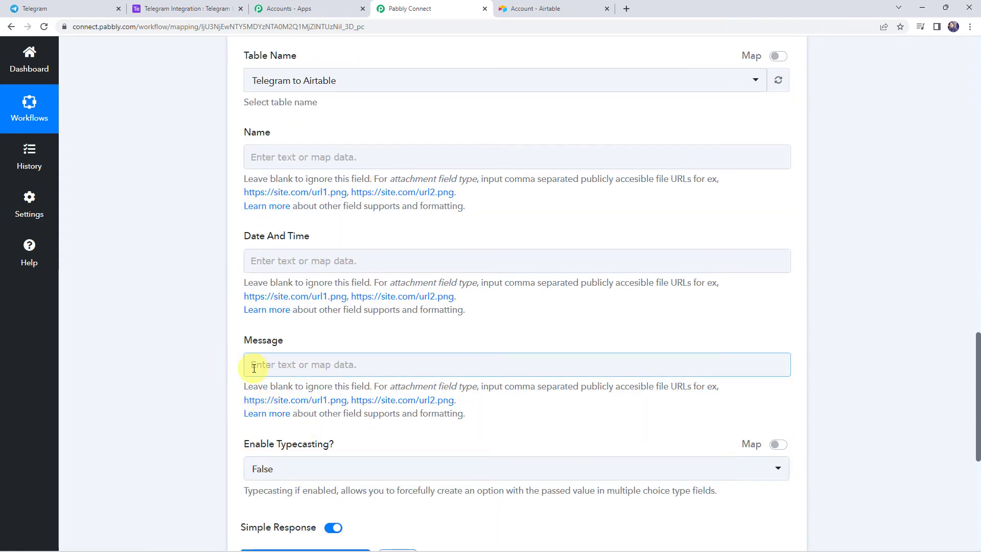
{"action": "scroll", "coordinate": [176, 213], "scroll_direction": "up", "scroll_amount": 10}
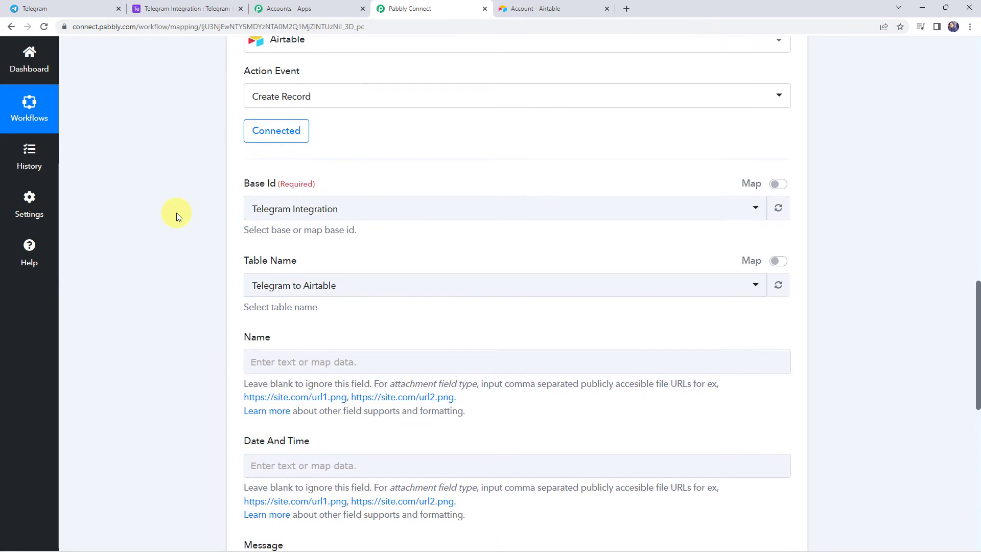
{"action": "scroll", "coordinate": [177, 212], "scroll_direction": "up", "scroll_amount": 6}
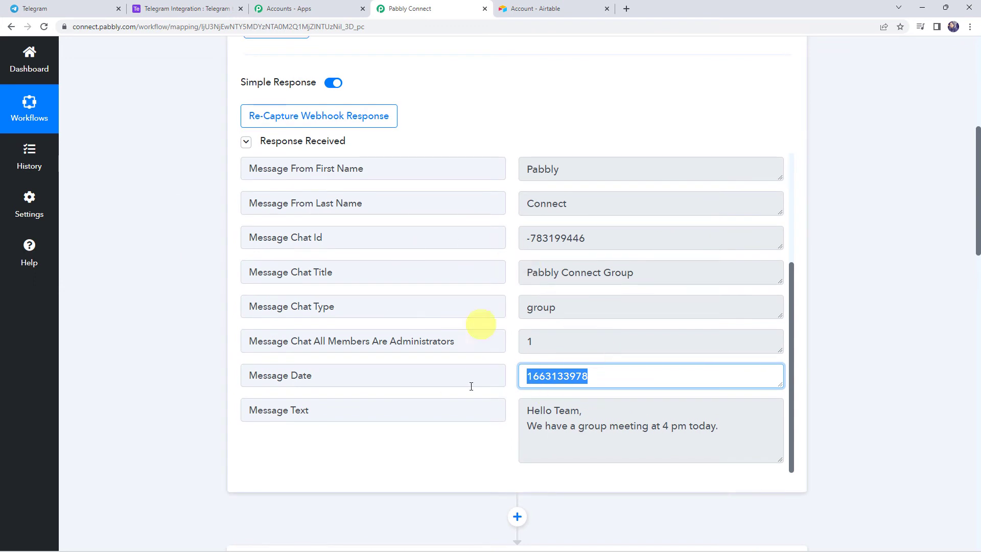
{"action": "left_click", "coordinate": [531, 413]}
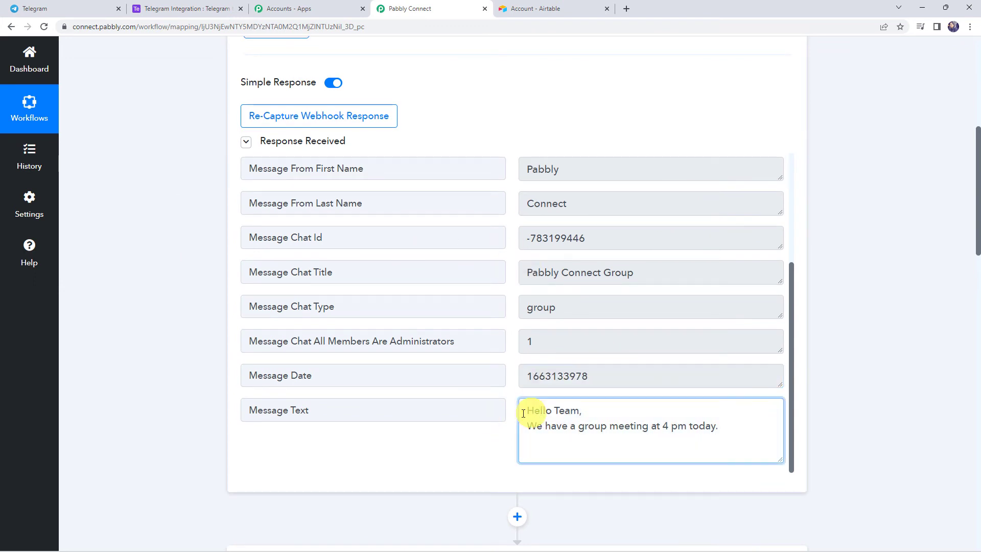
{"action": "left_click", "coordinate": [258, 376]}
{"action": "left_click", "coordinate": [301, 379]}
{"action": "left_click_drag", "start_coordinate": [616, 377], "coordinate": [522, 372]}
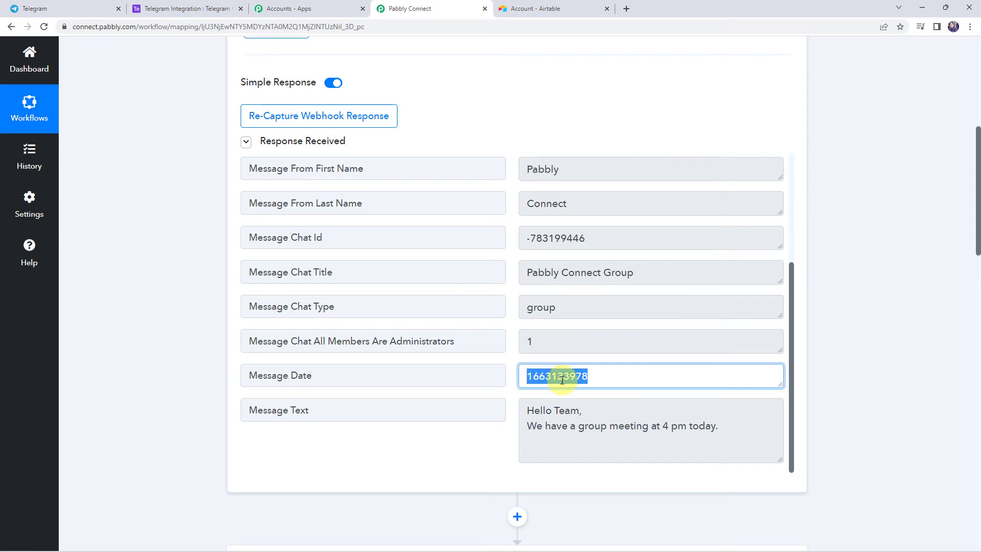
- Insert a Date/Time Formatter by Pabbly step between the trigger and Airtable, choose Format Date Only and connect it
{"action": "scroll", "coordinate": [205, 298], "scroll_direction": "down", "scroll_amount": 5}
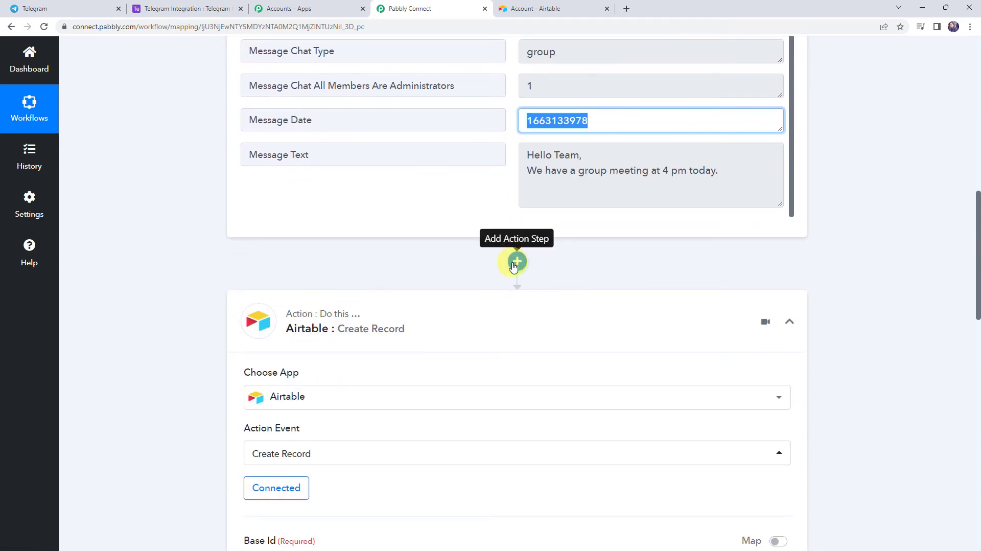
{"action": "left_click", "coordinate": [515, 263]}
{"action": "scroll", "coordinate": [349, 251], "scroll_direction": "down", "scroll_amount": 2}
{"action": "type", "text": "date"}
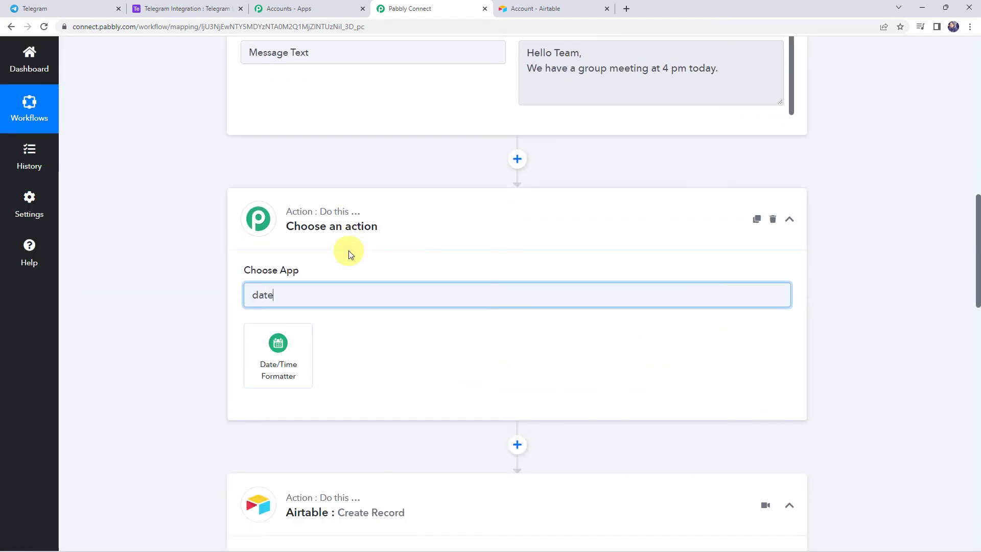
{"action": "left_click", "coordinate": [279, 356]}
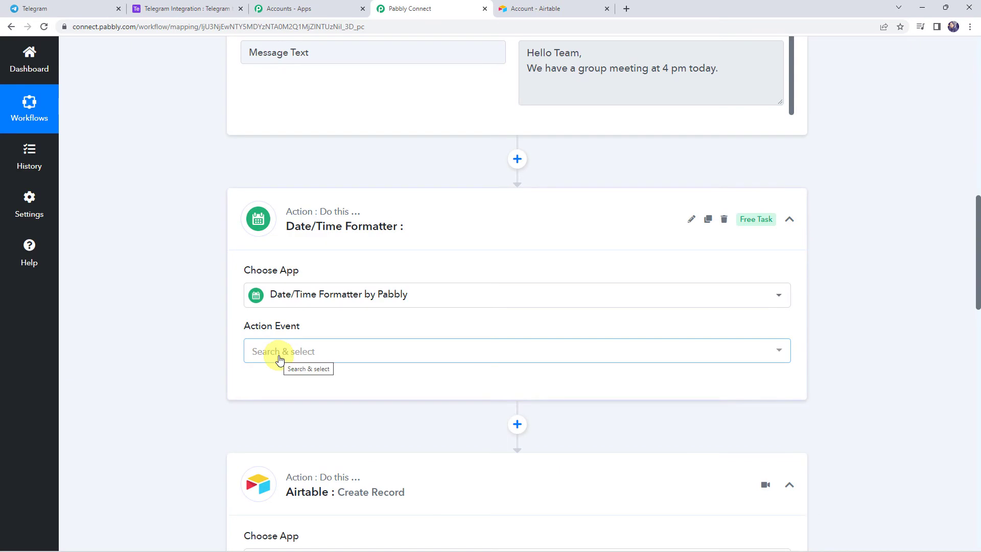
{"action": "left_click", "coordinate": [279, 359]}
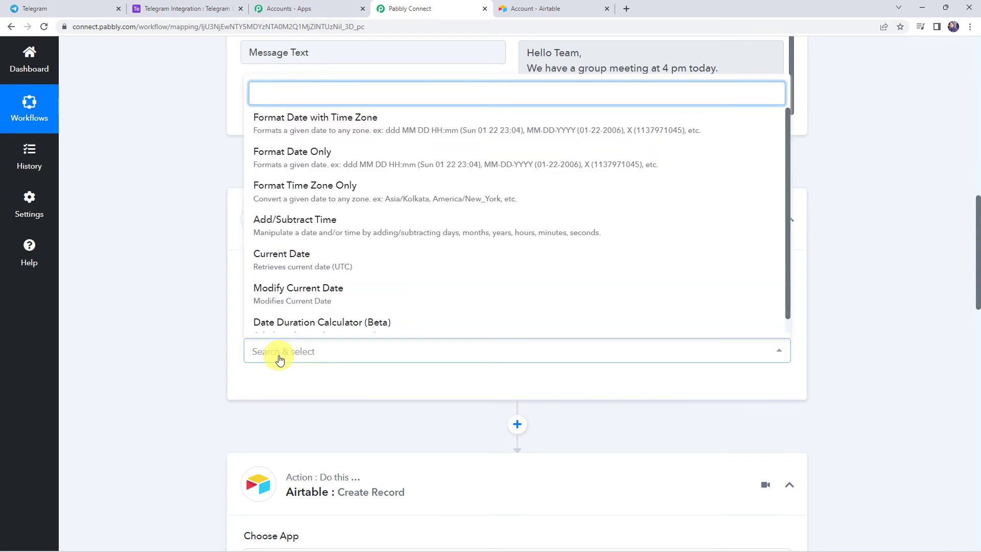
{"action": "left_click", "coordinate": [355, 164]}
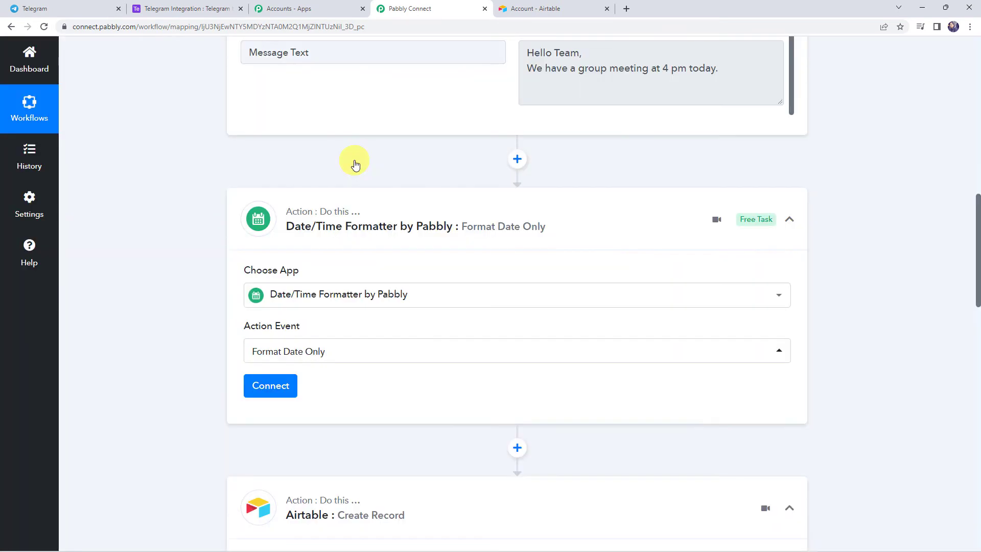
{"action": "left_click", "coordinate": [293, 387]}
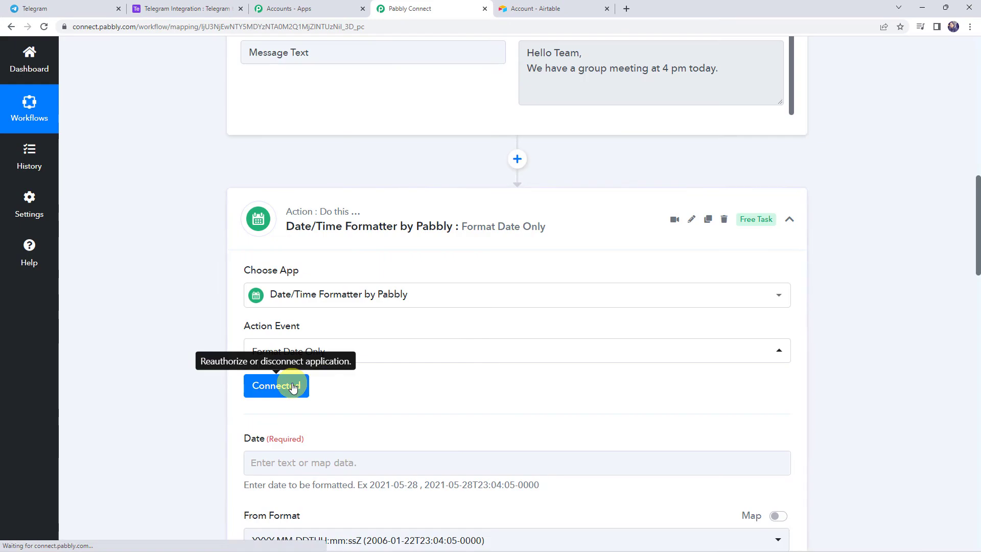
- Map the Date/Time Formatter's Date field to Message Date from the Telegram Bot trigger
{"action": "scroll", "coordinate": [340, 378], "scroll_direction": "down", "scroll_amount": 4}
{"action": "left_click", "coordinate": [269, 267]}
{"action": "left_click", "coordinate": [270, 267]}
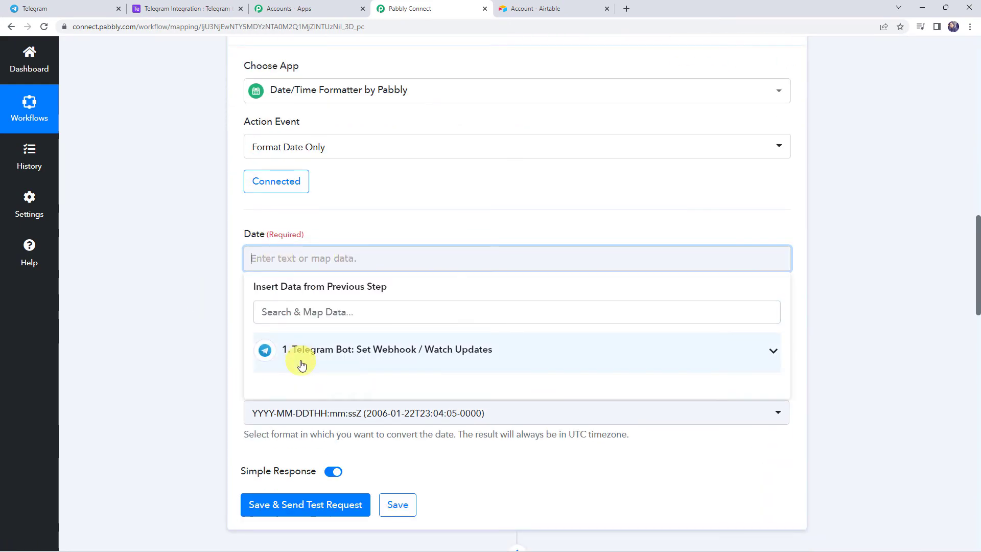
{"action": "left_click", "coordinate": [301, 365]}
{"action": "type", "text": "dat"}
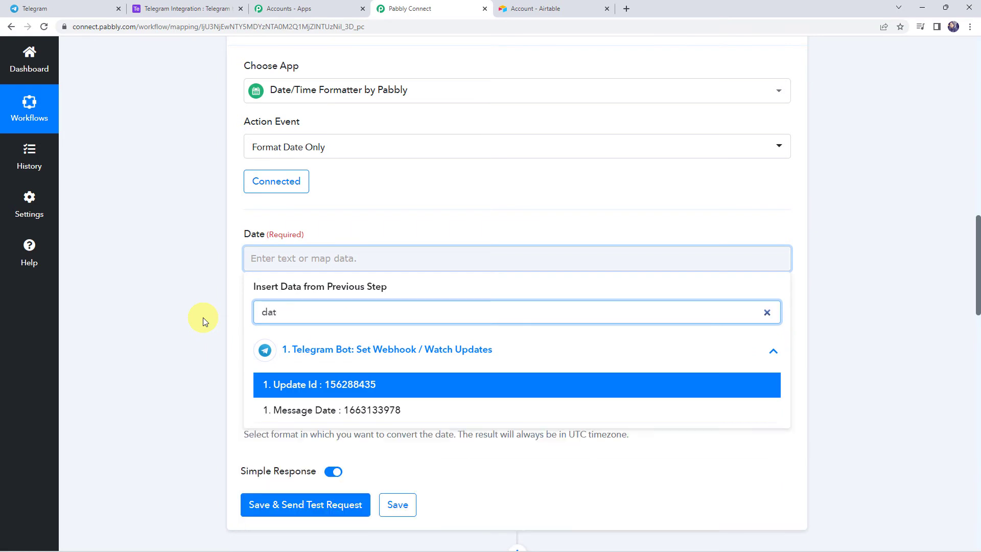
{"action": "left_click", "coordinate": [302, 410]}
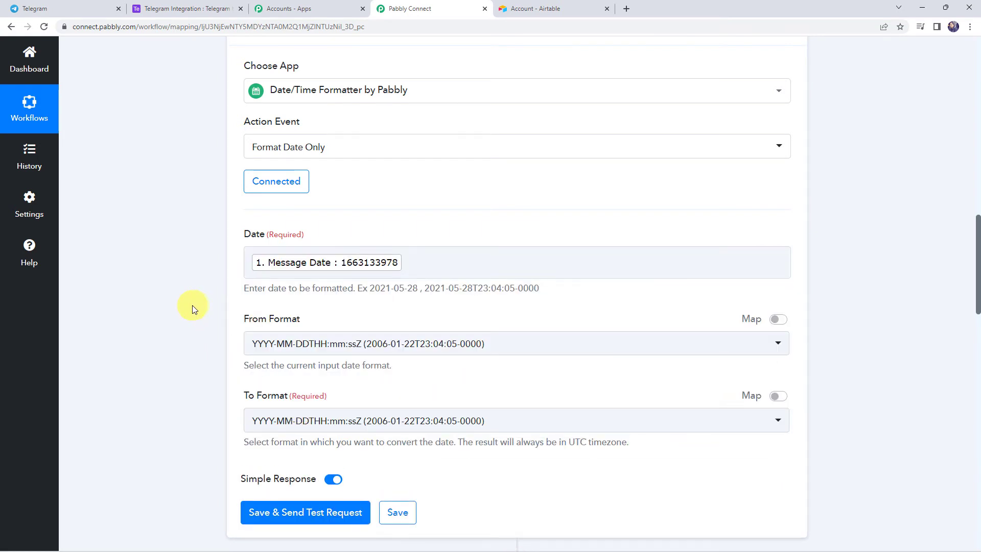
{"action": "scroll", "coordinate": [193, 305], "scroll_direction": "down", "scroll_amount": 2}
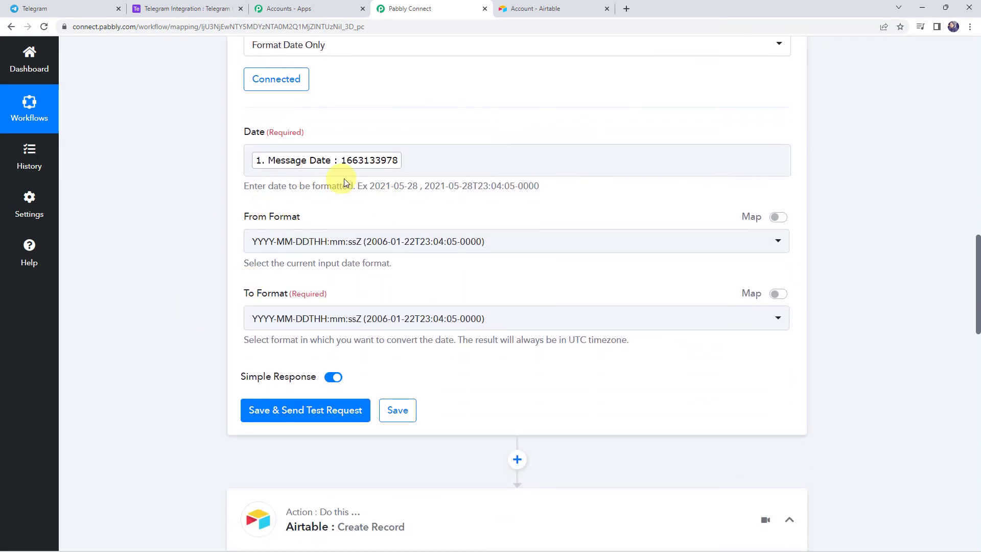
{"action": "left_click", "coordinate": [324, 242]}
{"action": "scroll", "coordinate": [303, 460], "scroll_direction": "down", "scroll_amount": 5}
{"action": "scroll", "coordinate": [303, 490], "scroll_direction": "down", "scroll_amount": 3}
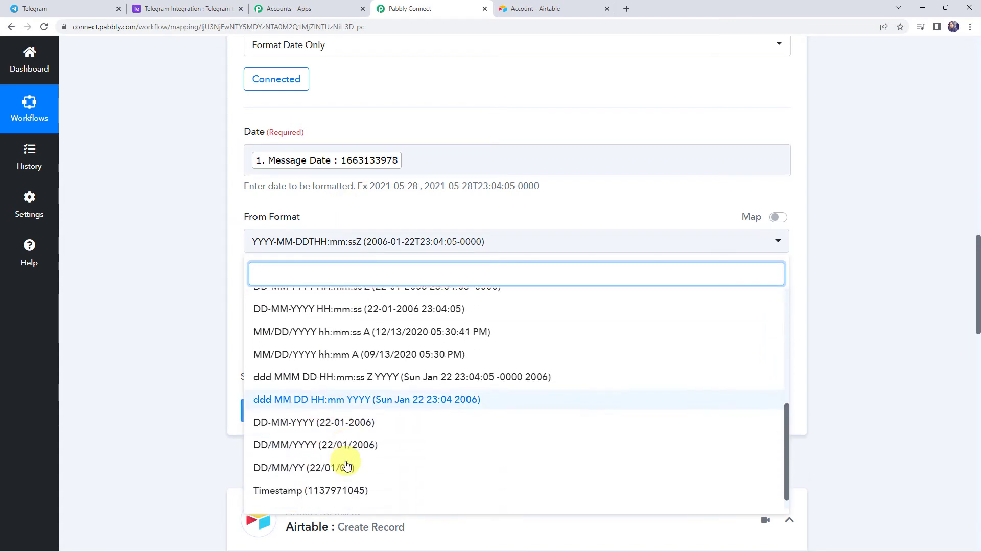
{"action": "left_click", "coordinate": [306, 470]}
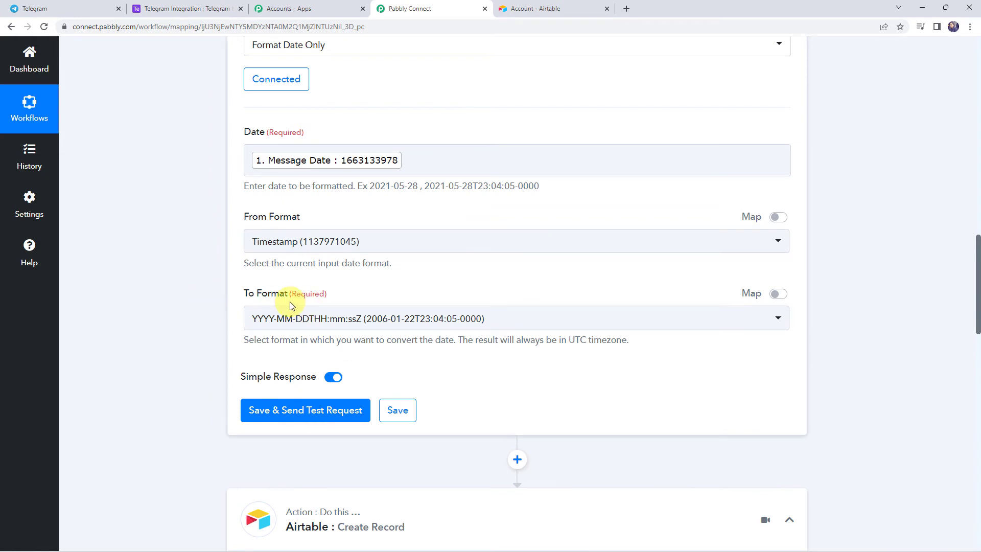
- Set To Format to DD/MM/YYYY hh:mm:ss A, save and send a test request, and check the formatted result
{"action": "scroll", "coordinate": [153, 267], "scroll_direction": "down", "scroll_amount": 2}
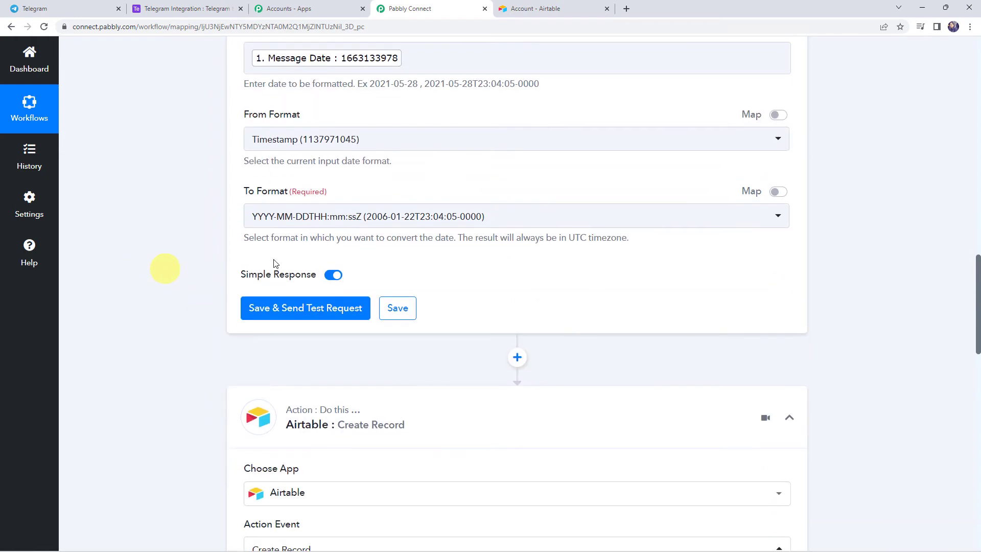
{"action": "left_click", "coordinate": [299, 225]}
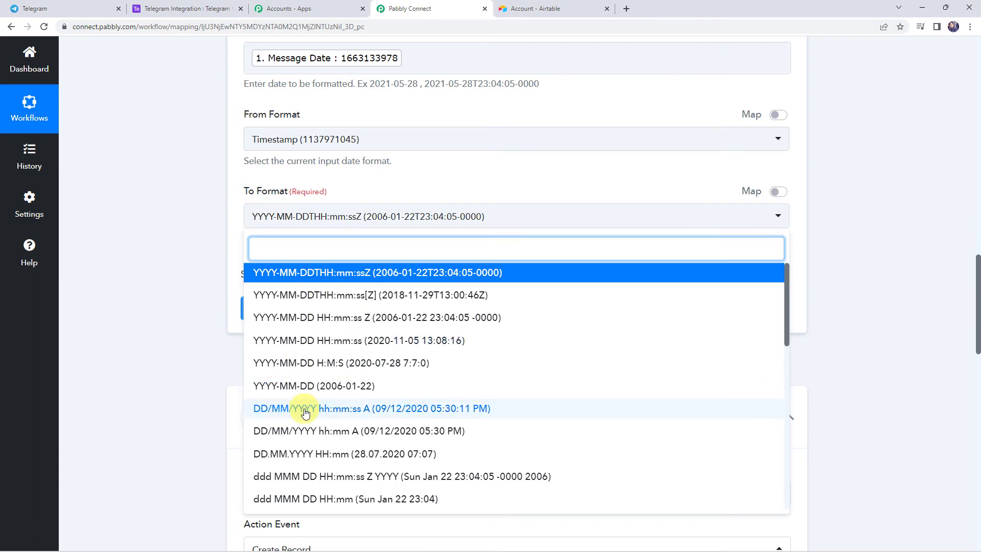
{"action": "left_click", "coordinate": [353, 410]}
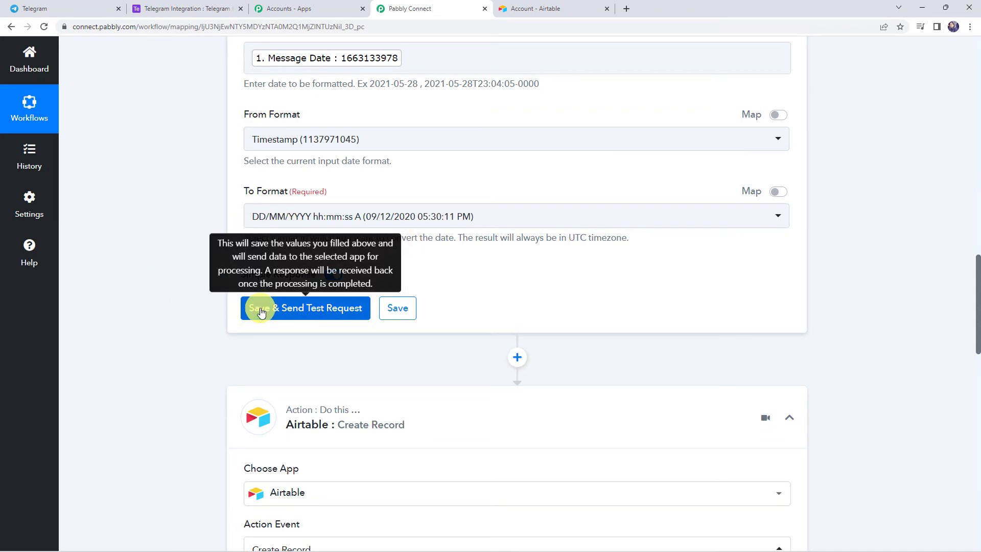
{"action": "left_click", "coordinate": [262, 310]}
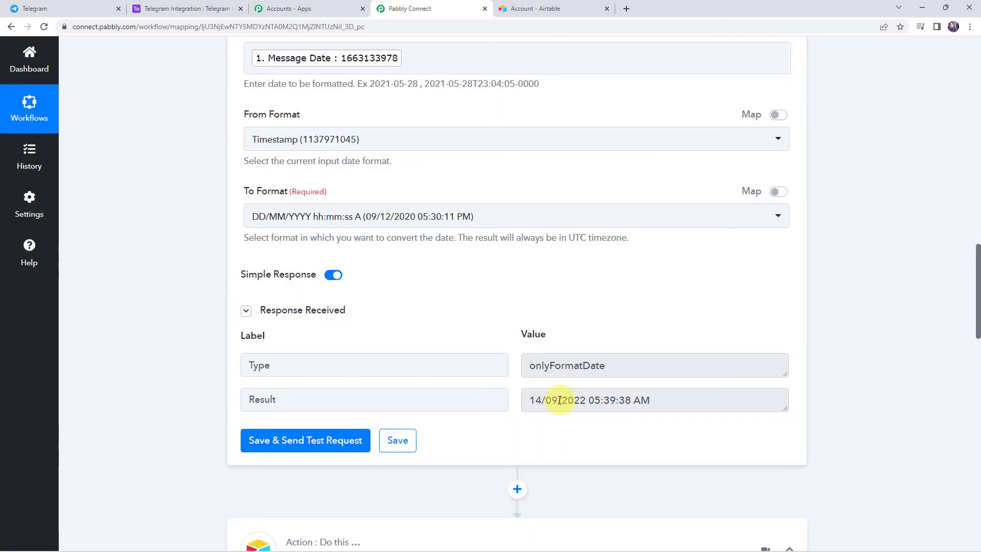
{"action": "left_click_drag", "start_coordinate": [531, 401], "coordinate": [658, 401]}
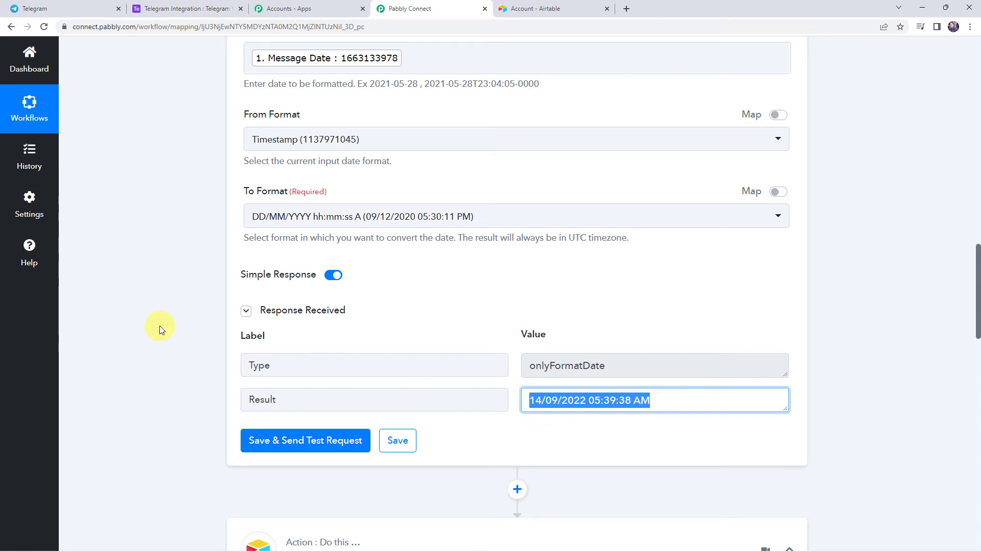
- Reconnect the Airtable Create Record action through the existing connection Airtable #158 and save it
{"action": "scroll", "coordinate": [159, 326], "scroll_direction": "down", "scroll_amount": 8}
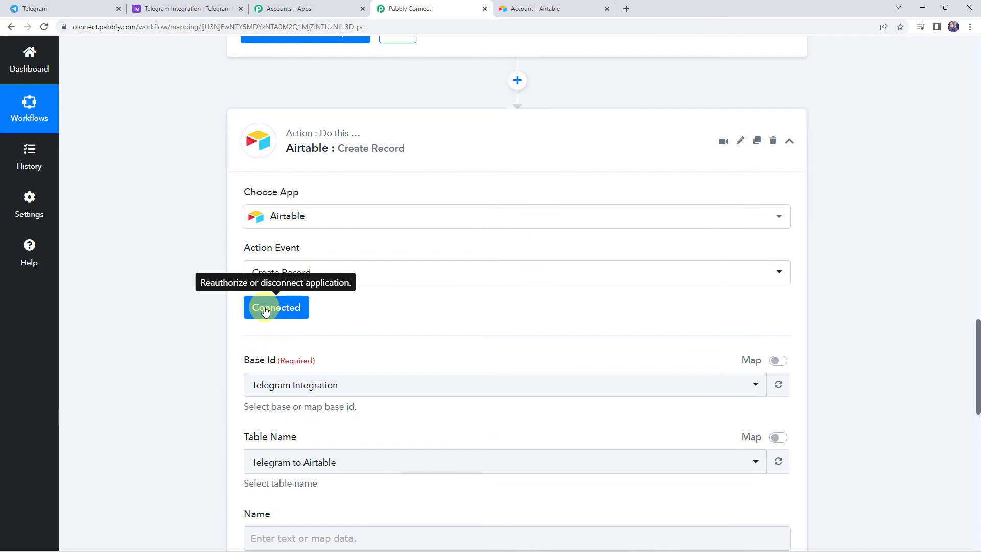
{"action": "left_click", "coordinate": [264, 310]}
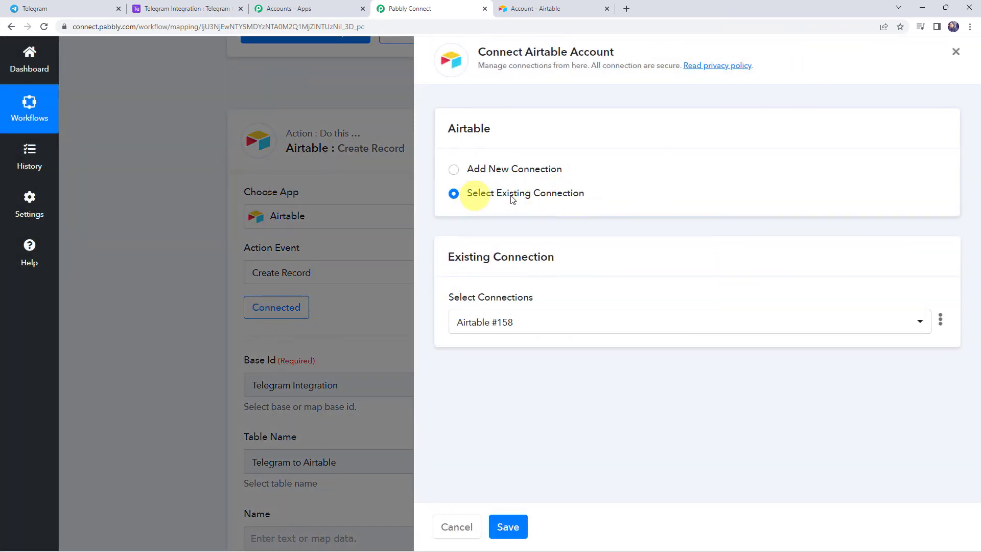
{"action": "left_click", "coordinate": [518, 531]}
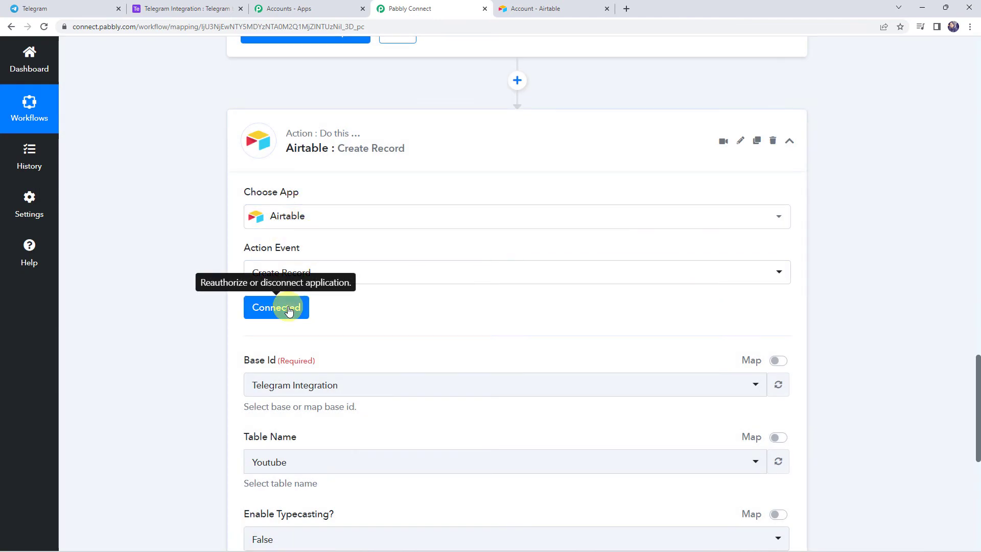
- Map the Airtable Name field to Message From First Name followed by Message From Last Name from the Telegram trigger
{"action": "scroll", "coordinate": [155, 265], "scroll_direction": "down", "scroll_amount": 5}
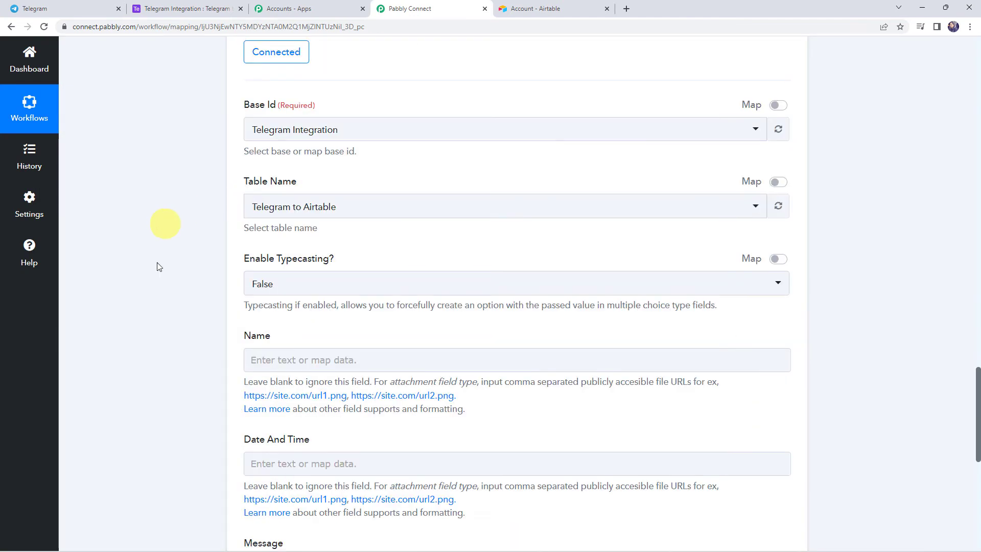
{"action": "left_click", "coordinate": [259, 360]}
{"action": "scroll", "coordinate": [204, 409], "scroll_direction": "down", "scroll_amount": 2}
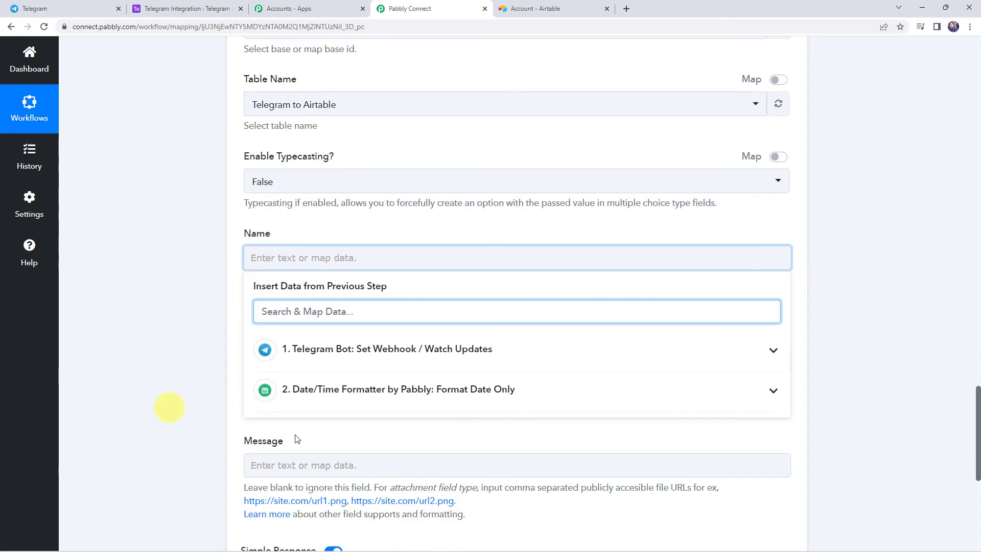
{"action": "left_click", "coordinate": [324, 349]}
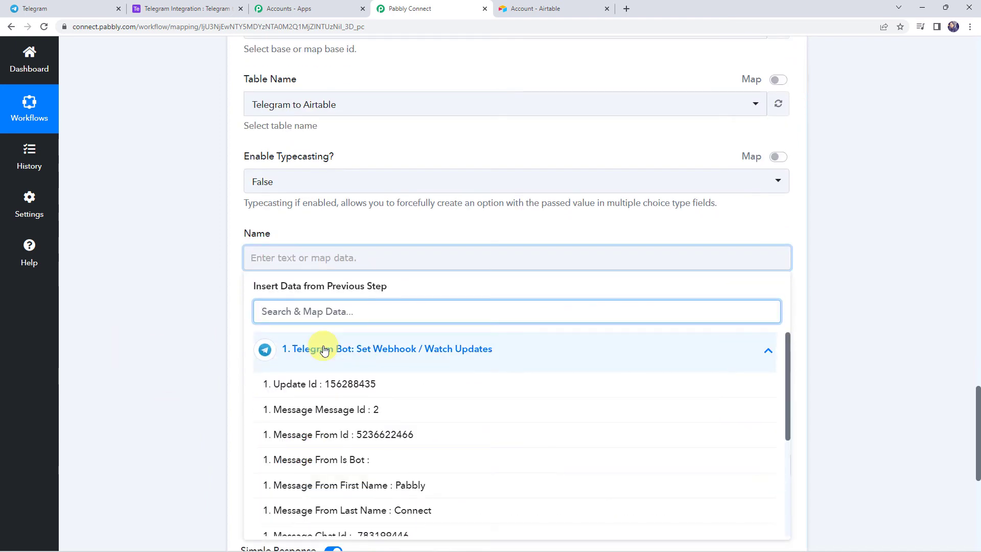
{"action": "type", "text": "name"}
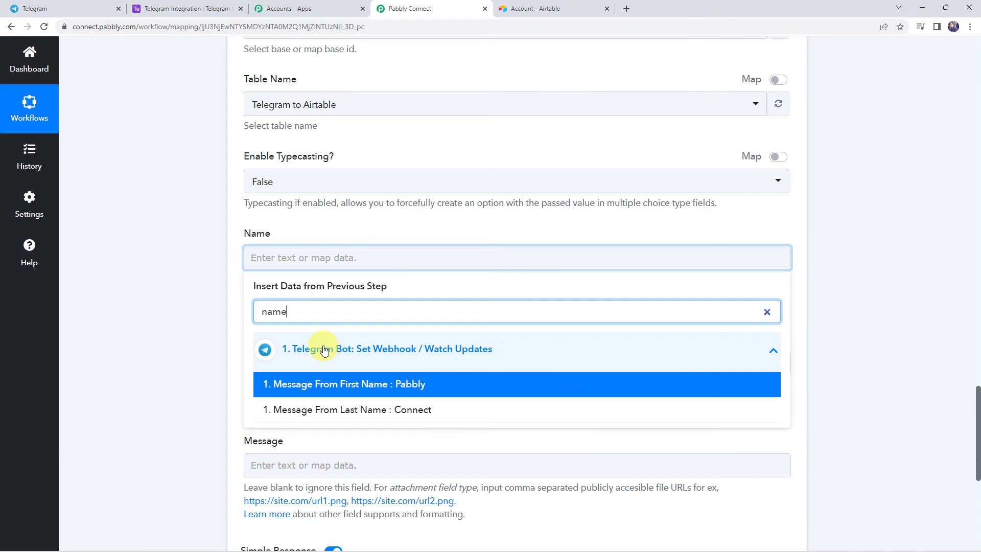
{"action": "left_click", "coordinate": [328, 384]}
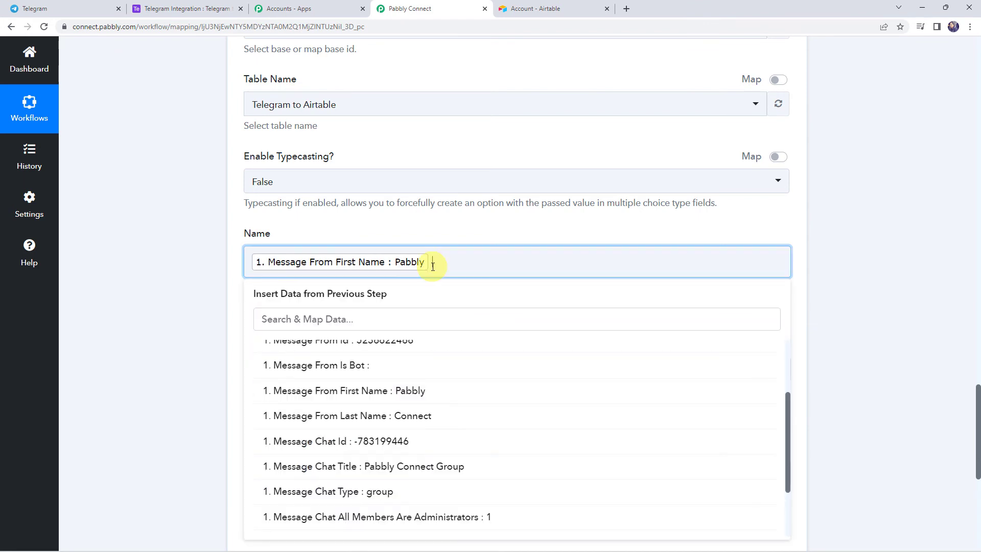
{"action": "left_click", "coordinate": [329, 320]}
{"action": "type", "text": "name"}
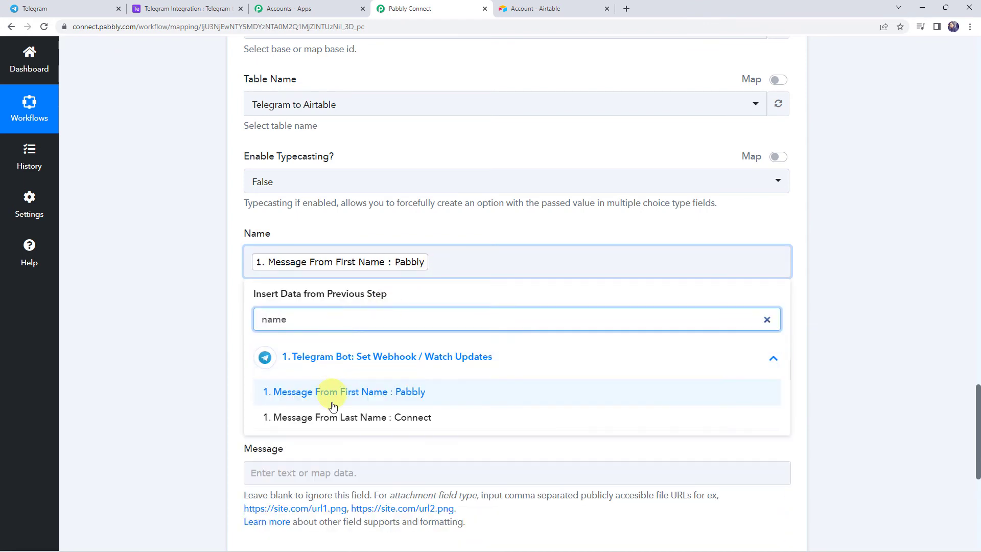
{"action": "left_click", "coordinate": [329, 416]}
{"action": "left_click", "coordinate": [164, 345]}
- Map the Airtable Date And Time field to the Date/Time Formatter's Result
{"action": "scroll", "coordinate": [189, 249], "scroll_direction": "down", "scroll_amount": 2}
{"action": "left_click", "coordinate": [282, 265]}
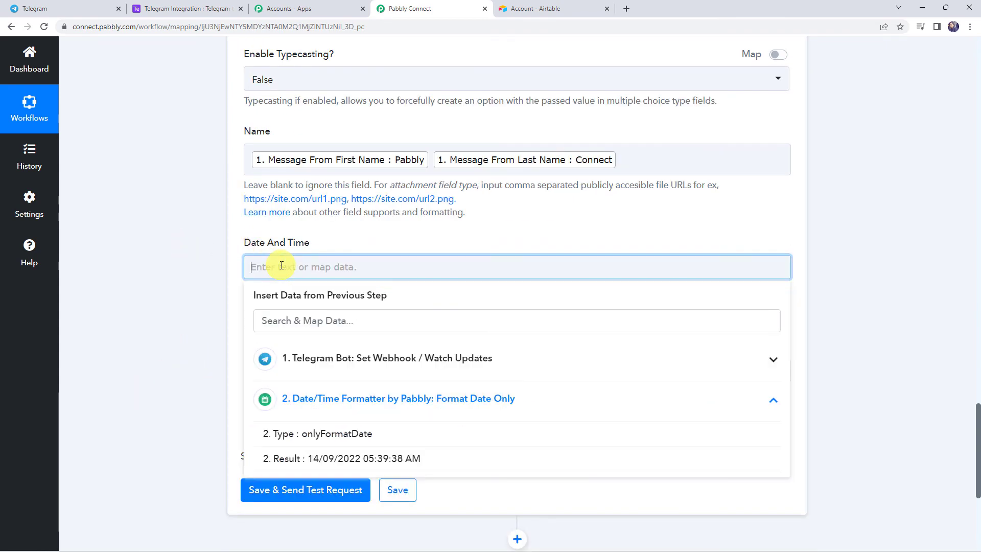
{"action": "left_click", "coordinate": [325, 470]}
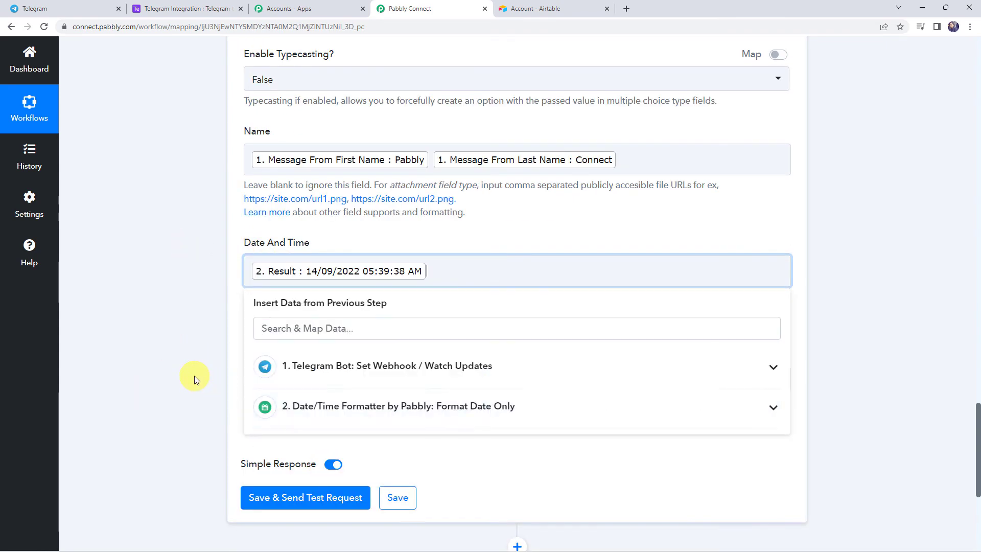
- Map the Airtable Message field to Message Text from the Telegram Bot trigger
{"action": "left_click", "coordinate": [274, 377]}
{"action": "scroll", "coordinate": [295, 313], "scroll_direction": "down", "scroll_amount": 2}
{"action": "left_click", "coordinate": [306, 314]}
{"action": "scroll", "coordinate": [322, 412], "scroll_direction": "down", "scroll_amount": 3}
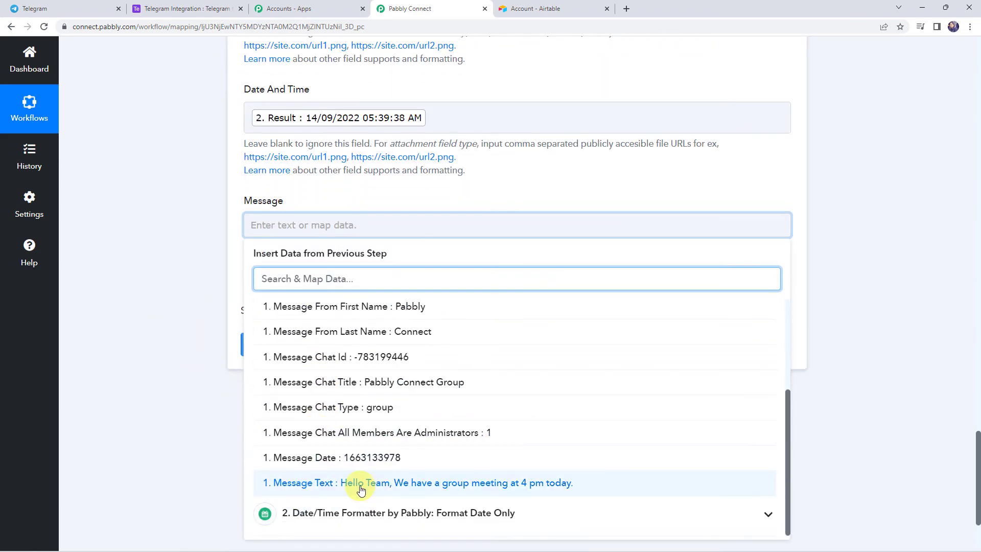
{"action": "left_click", "coordinate": [410, 486]}
{"action": "left_click", "coordinate": [162, 231]}
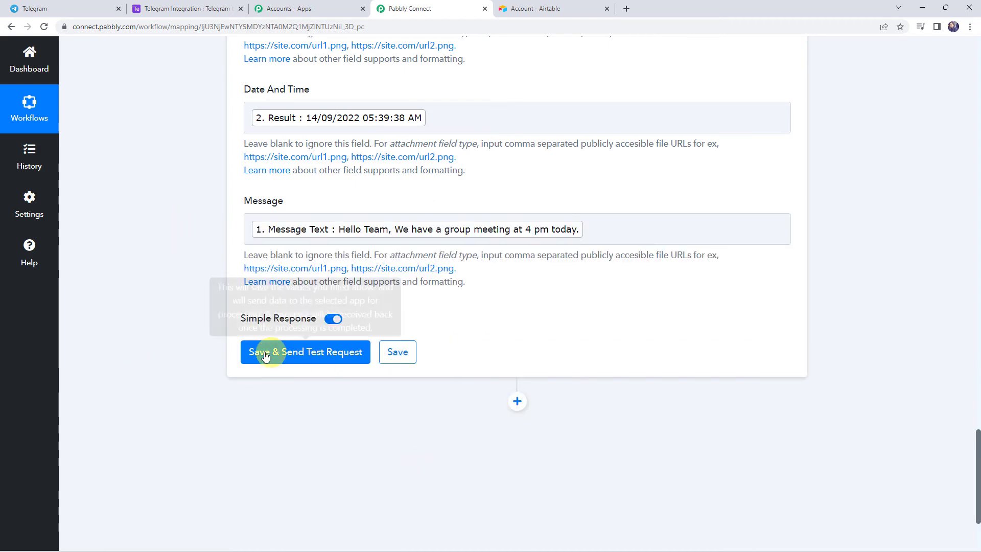
- Save and send the Airtable test request, then reload the Telegram to Airtable table in Airtable to check the record
{"action": "left_click", "coordinate": [296, 357]}
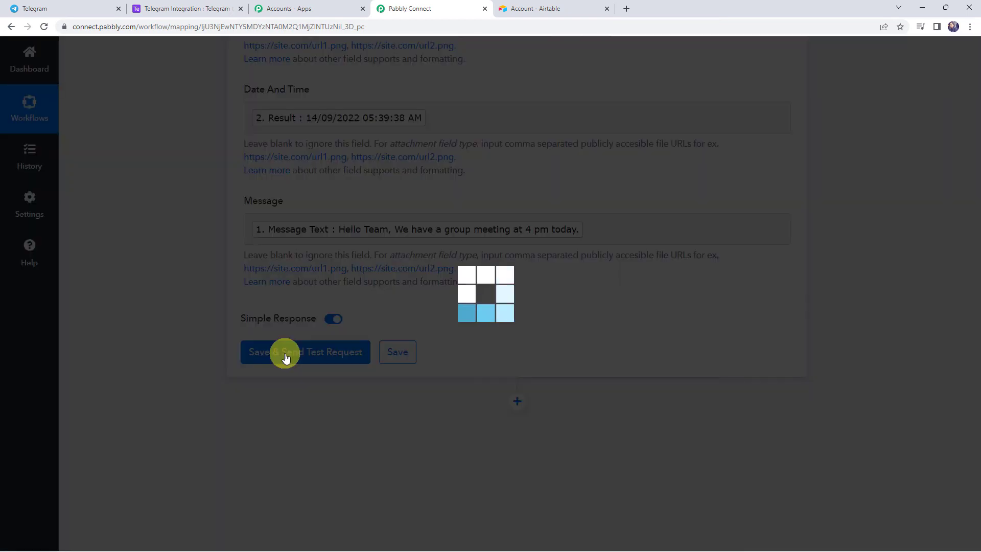
{"action": "scroll", "coordinate": [188, 357], "scroll_direction": "down", "scroll_amount": 3}
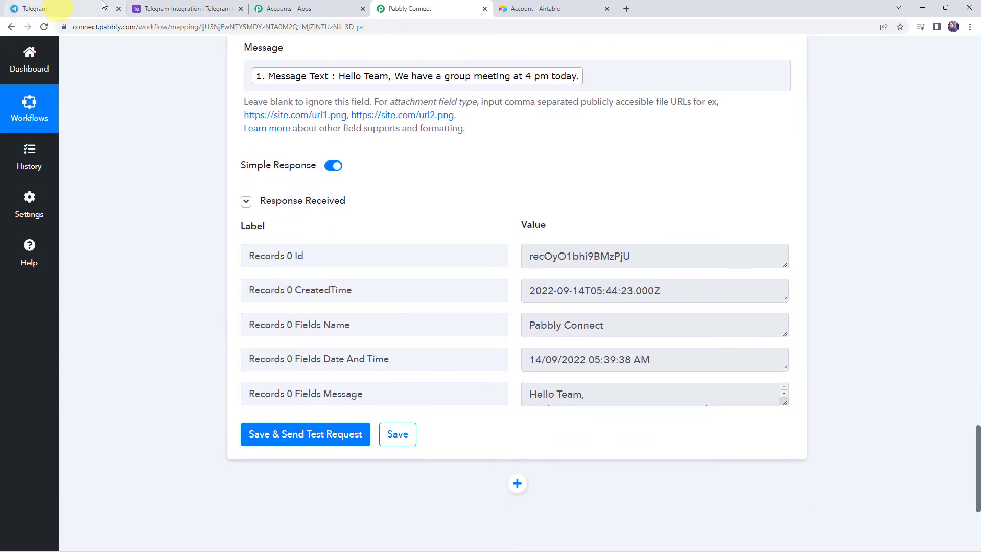
{"action": "left_click", "coordinate": [169, 4]}
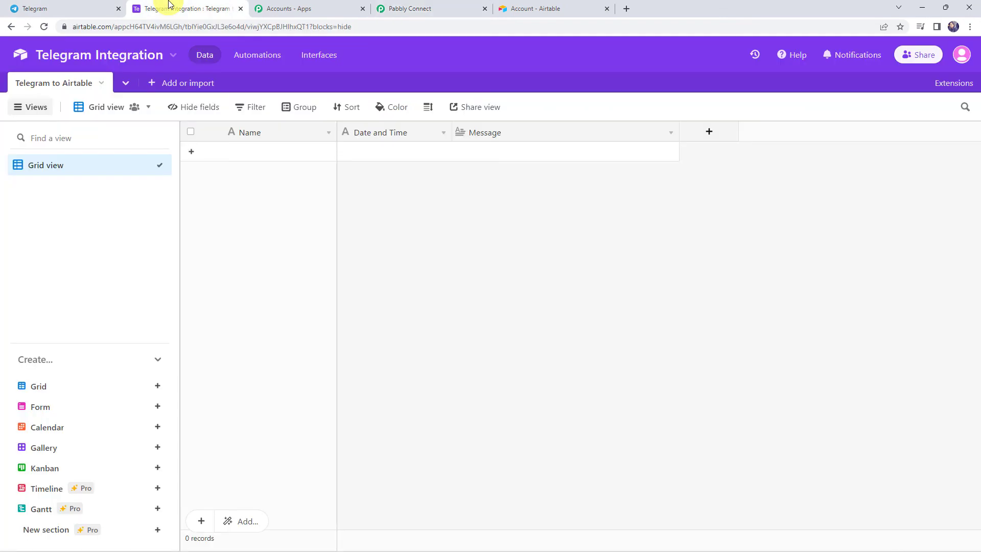
{"action": "left_click", "coordinate": [45, 24]}
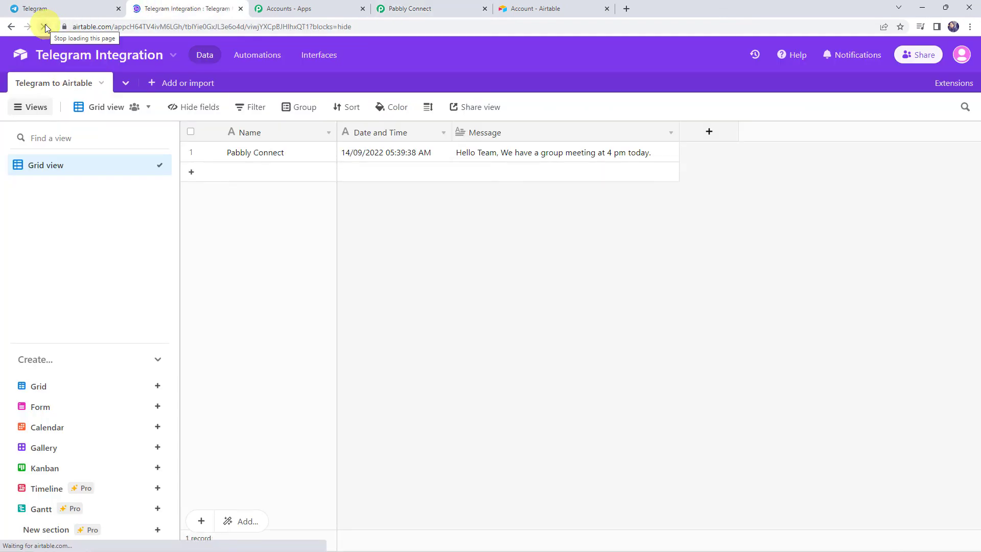
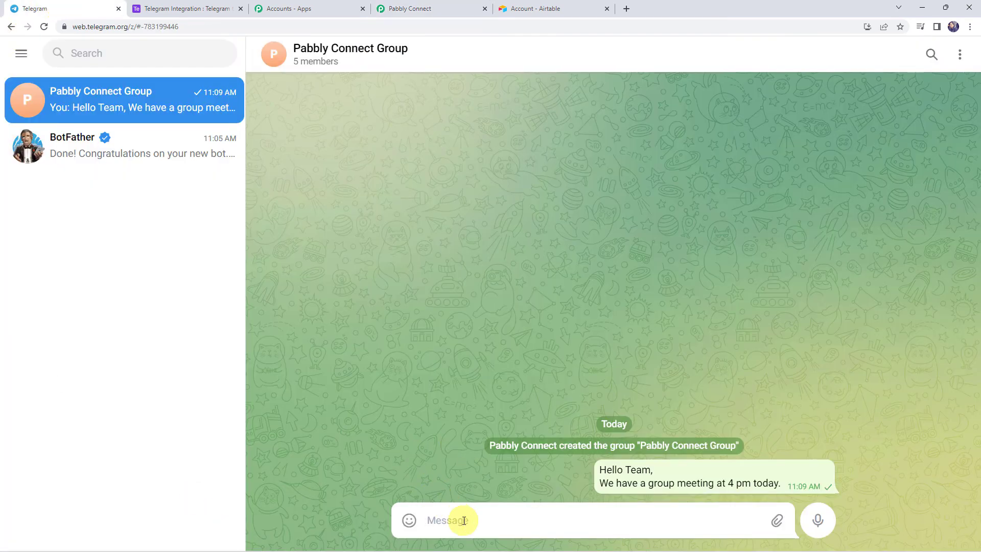
- Send "Pabbly Connect is an Automation and Integration Software." to Pabbly Connect Group in Telegram, then check the table in Airtable
{"action": "type", "text": "Pabbly Connect is a"}
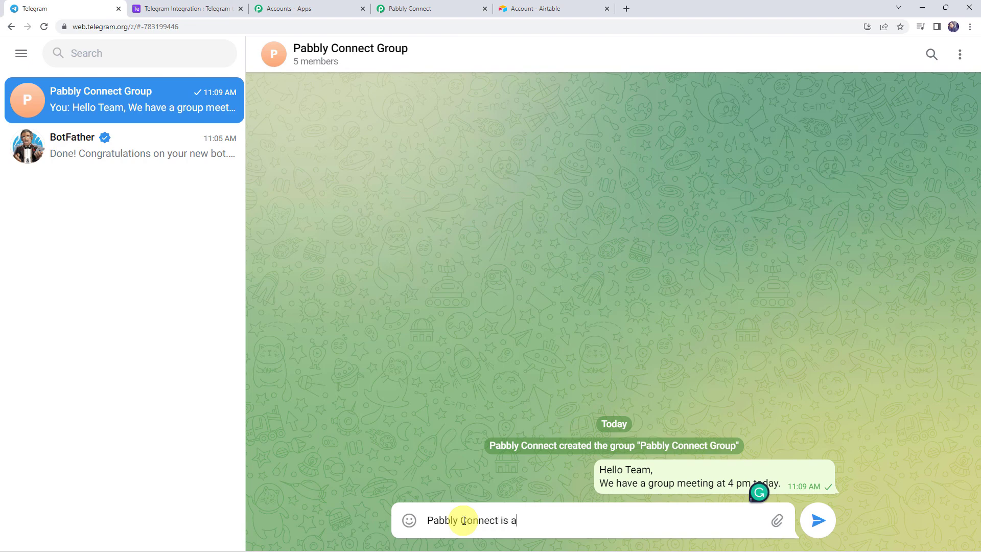
{"action": "type", "text": "tion and Integration Software."}
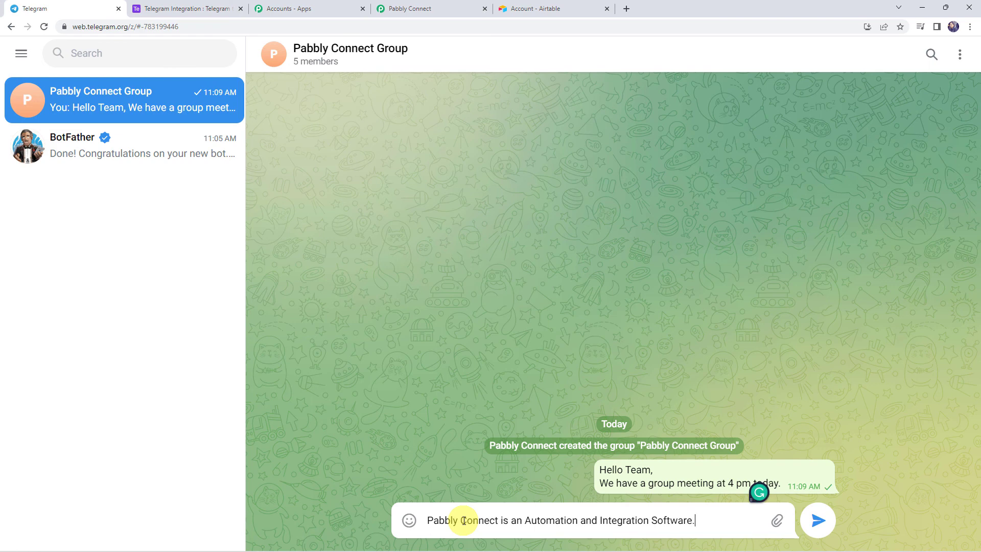
{"action": "key", "text": "Return"}
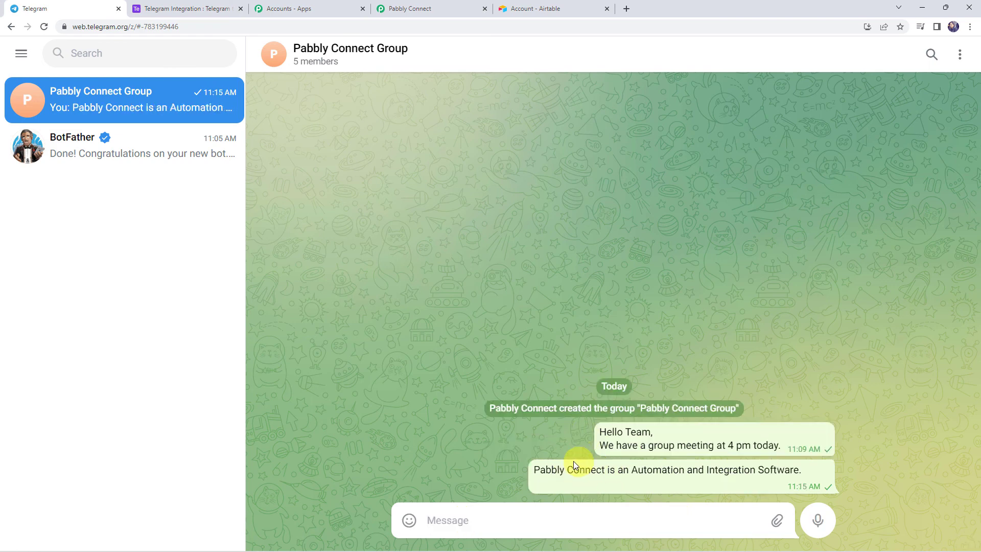
{"action": "left_click", "coordinate": [209, 9]}
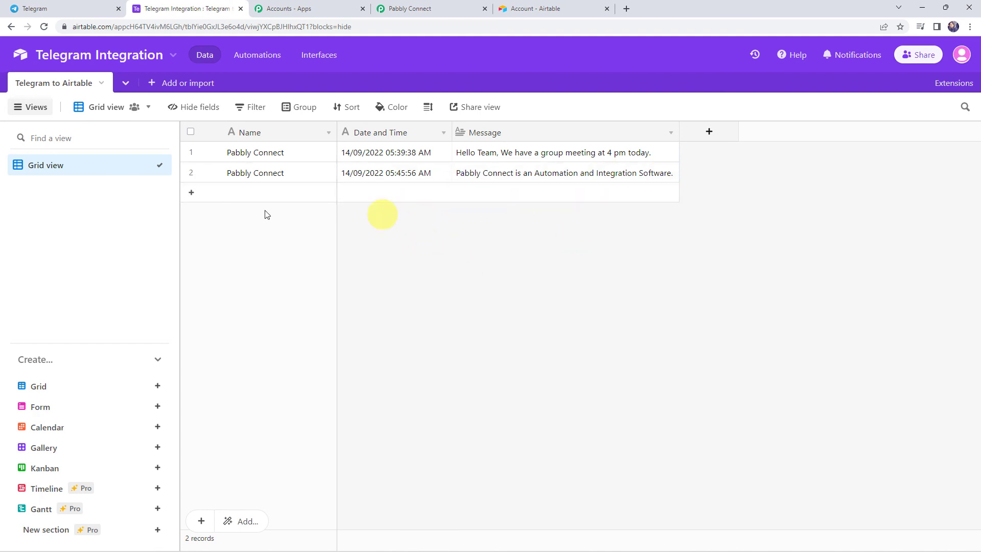
- Return to Pabbly Connect and collapse the Airtable, Date/Time Formatter and Telegram Bot steps to review the whole workflow
{"action": "left_click", "coordinate": [431, 6]}
{"action": "scroll", "coordinate": [183, 210], "scroll_direction": "up", "scroll_amount": 15}
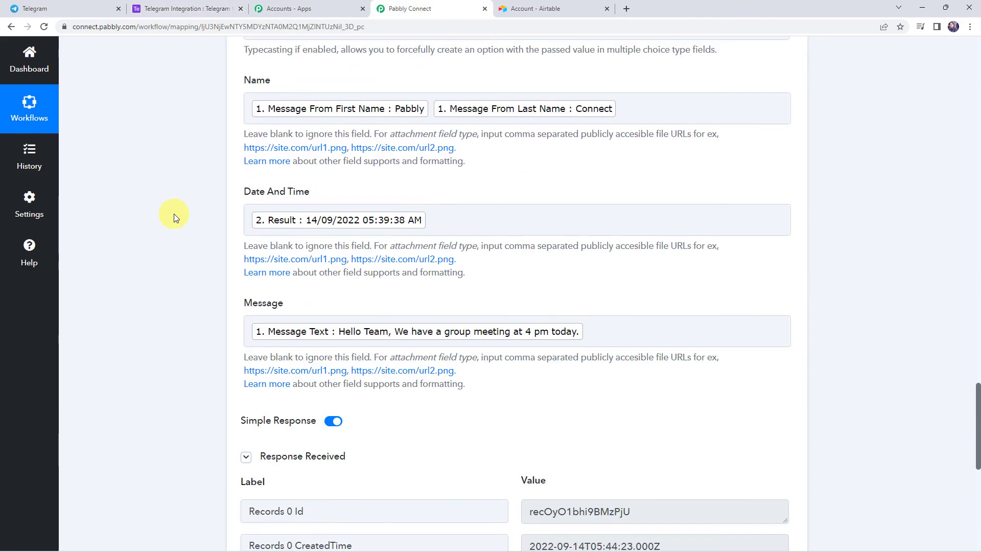
{"action": "left_click", "coordinate": [428, 207]}
{"action": "scroll", "coordinate": [425, 204], "scroll_direction": "up", "scroll_amount": 8}
{"action": "left_click", "coordinate": [438, 75]}
{"action": "scroll", "coordinate": [437, 76], "scroll_direction": "up", "scroll_amount": 10}
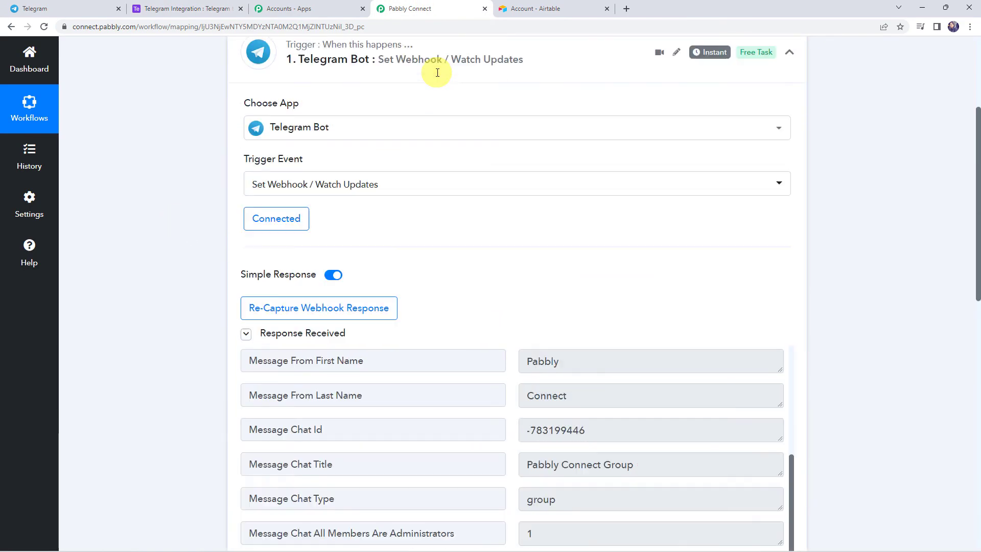
{"action": "left_click", "coordinate": [438, 76]}
{"action": "scroll", "coordinate": [437, 75], "scroll_direction": "up", "scroll_amount": 3}
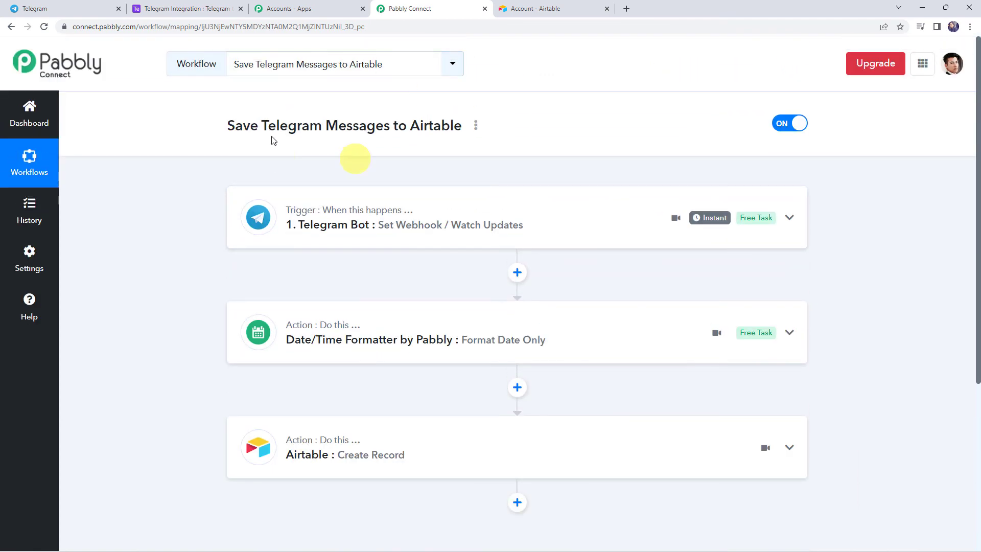